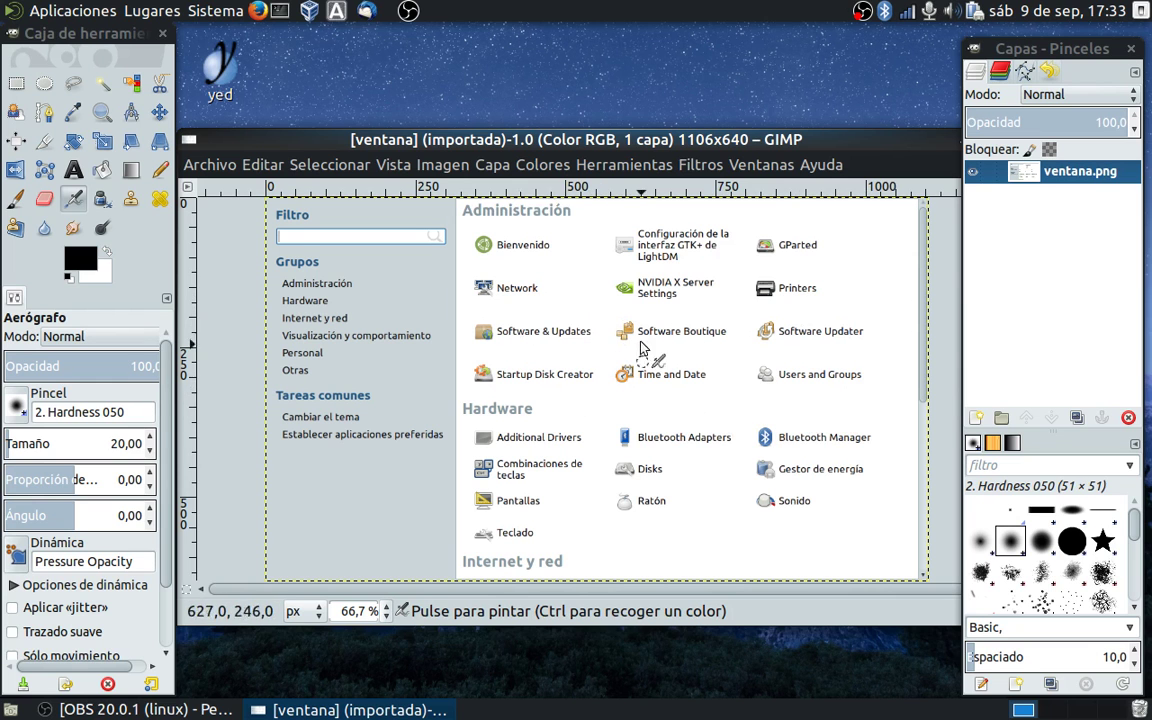
Step: Activate the Rectangle Select tool on the ventana.png screenshot
click(17, 85)
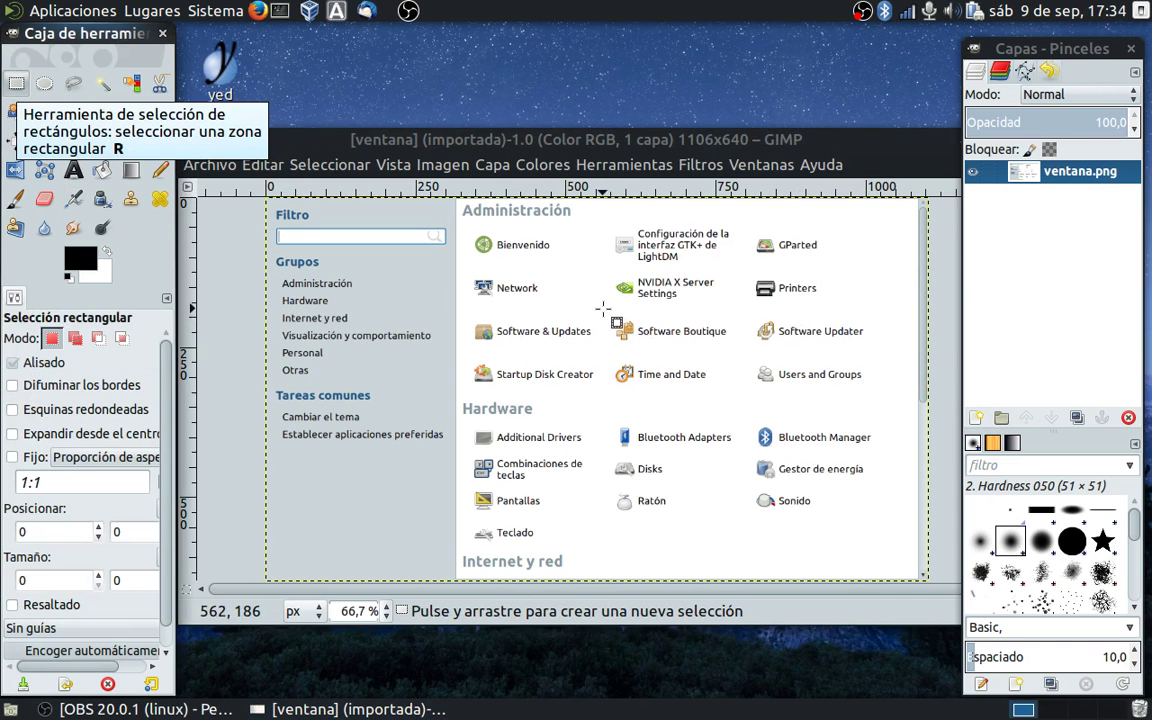
Step: Select a 455×147 rectangle around the Software Boutique, Software Updater, Time and Date and Users and Groups entries
drag(605, 313, 884, 401)
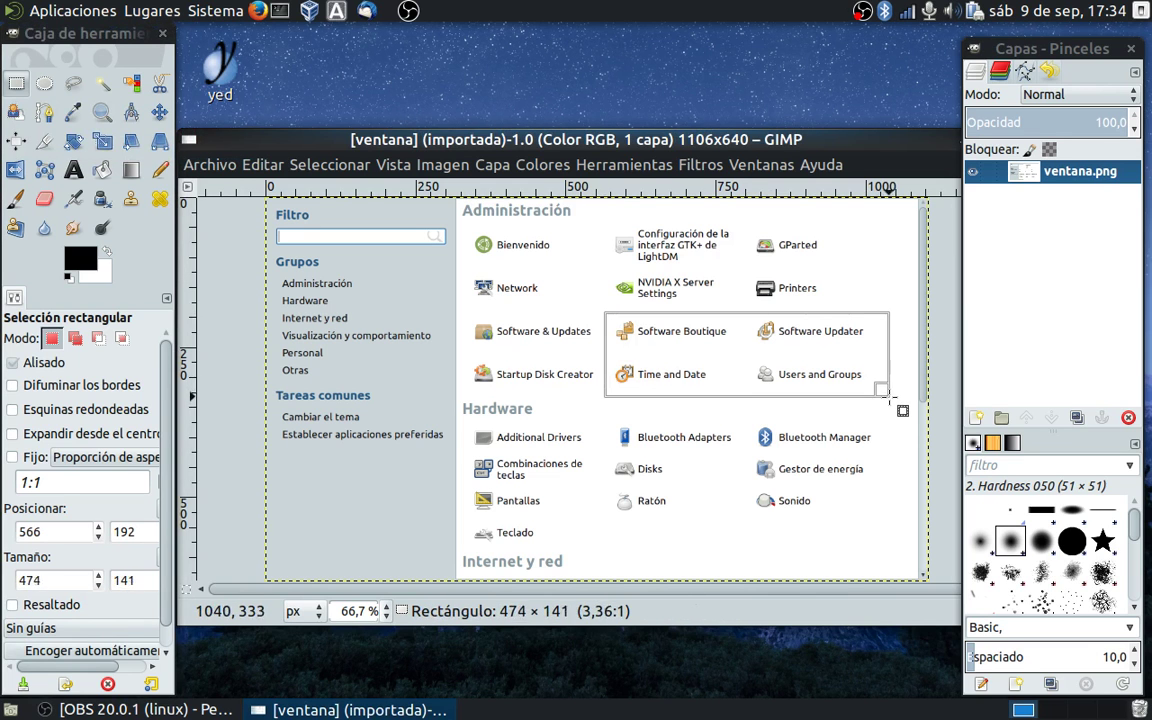
drag(883, 400, 890, 396)
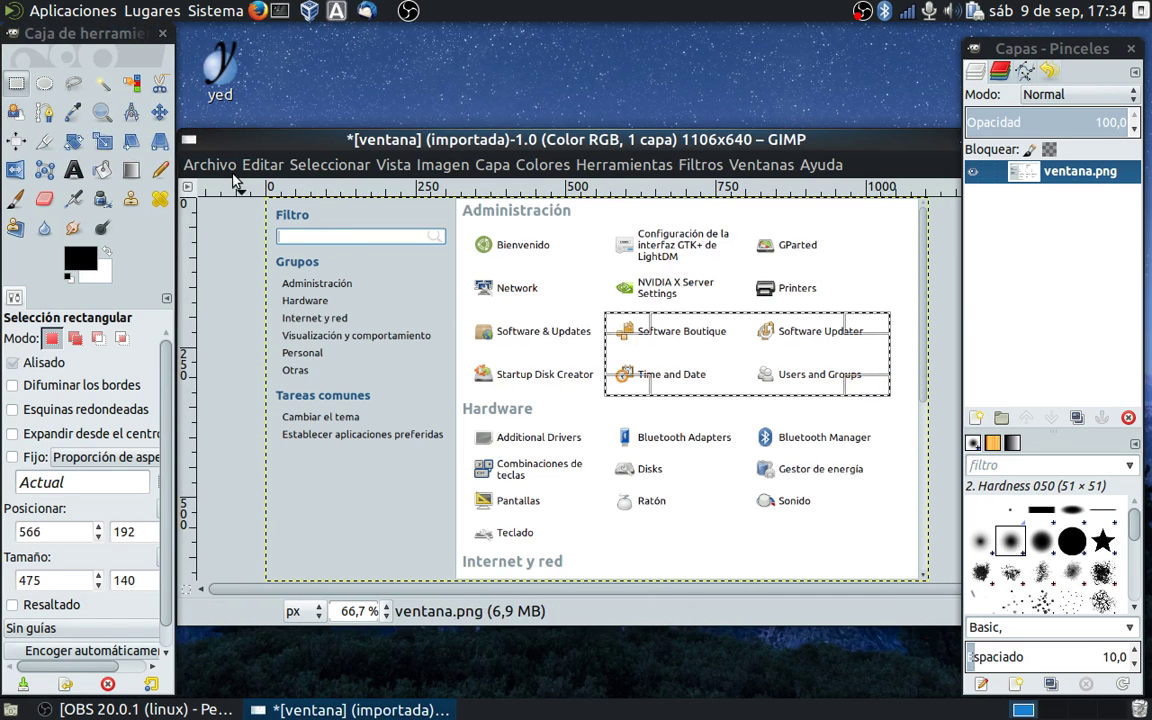
key(ctrl+z)
drag(867, 355, 860, 358)
drag(723, 321, 731, 327)
mouse_move(848, 350)
mouse_down()
mouse_move(791, 347)
mouse_move(843, 351)
mouse_up()
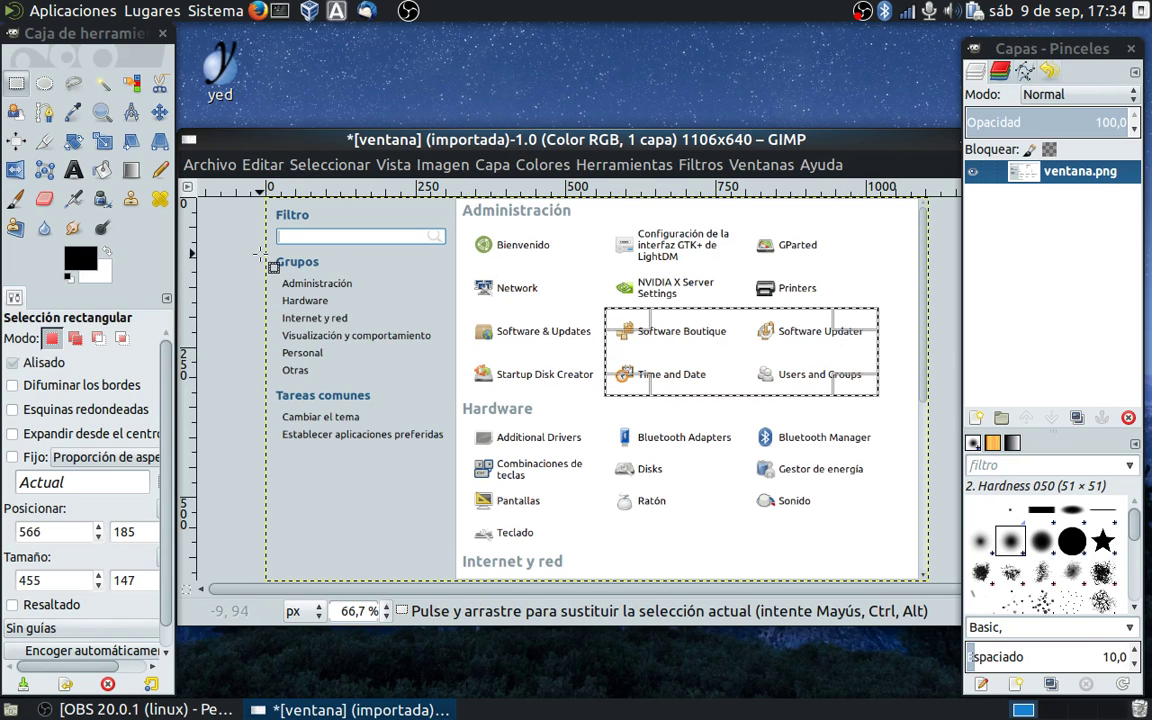
Step: Set the foreground colour to dark red 940e0e
click(262, 165)
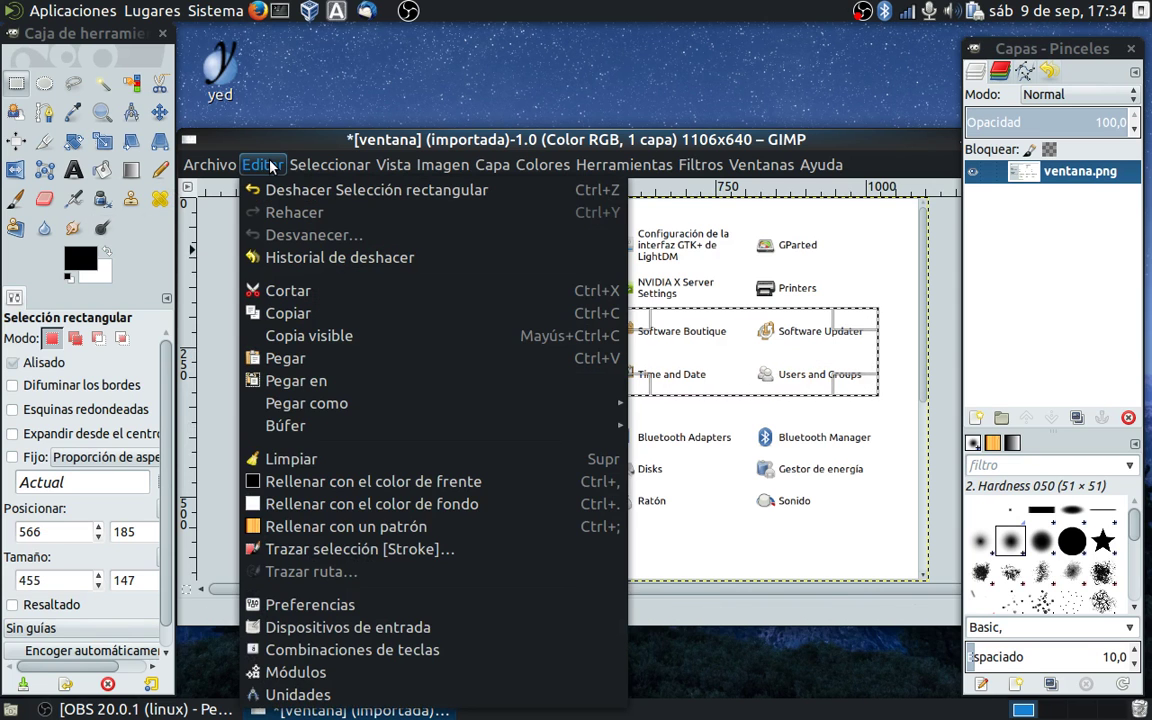
click(270, 166)
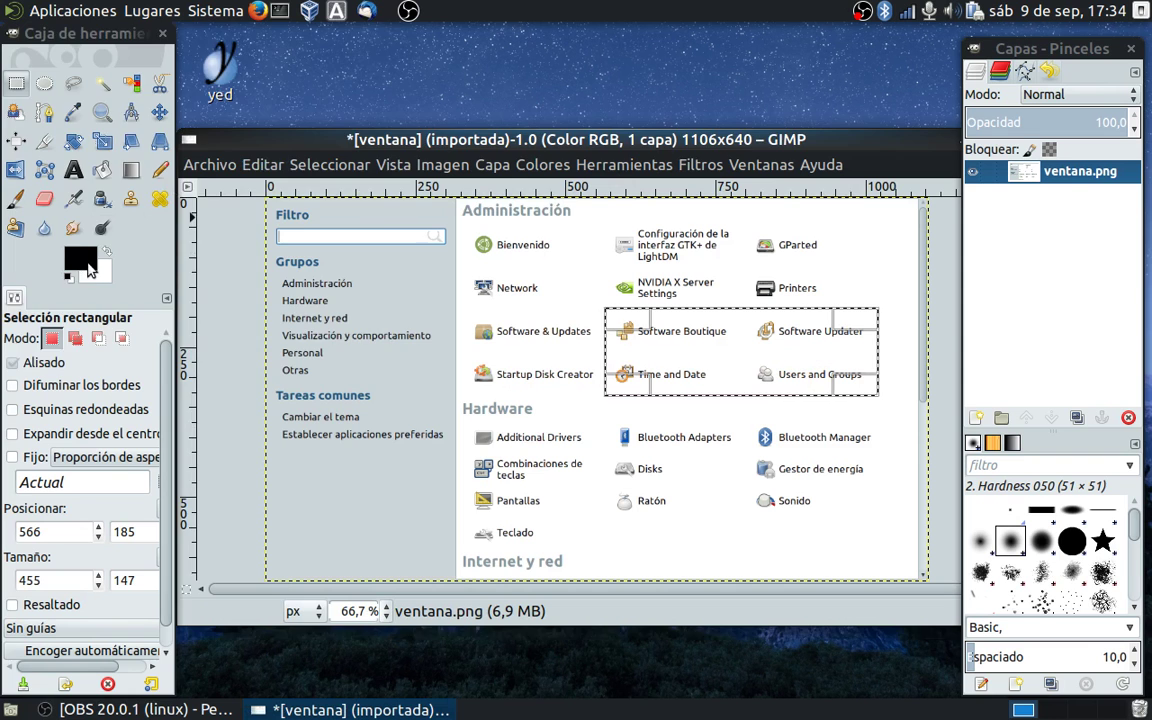
click(87, 263)
click(227, 265)
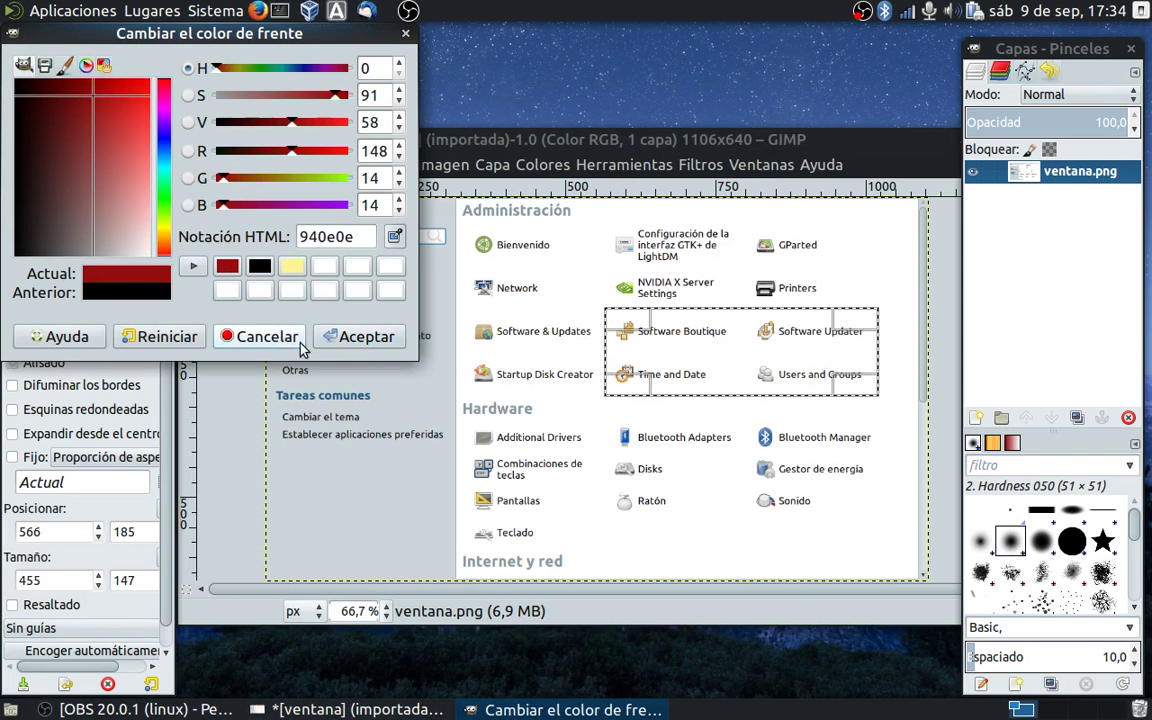
click(358, 336)
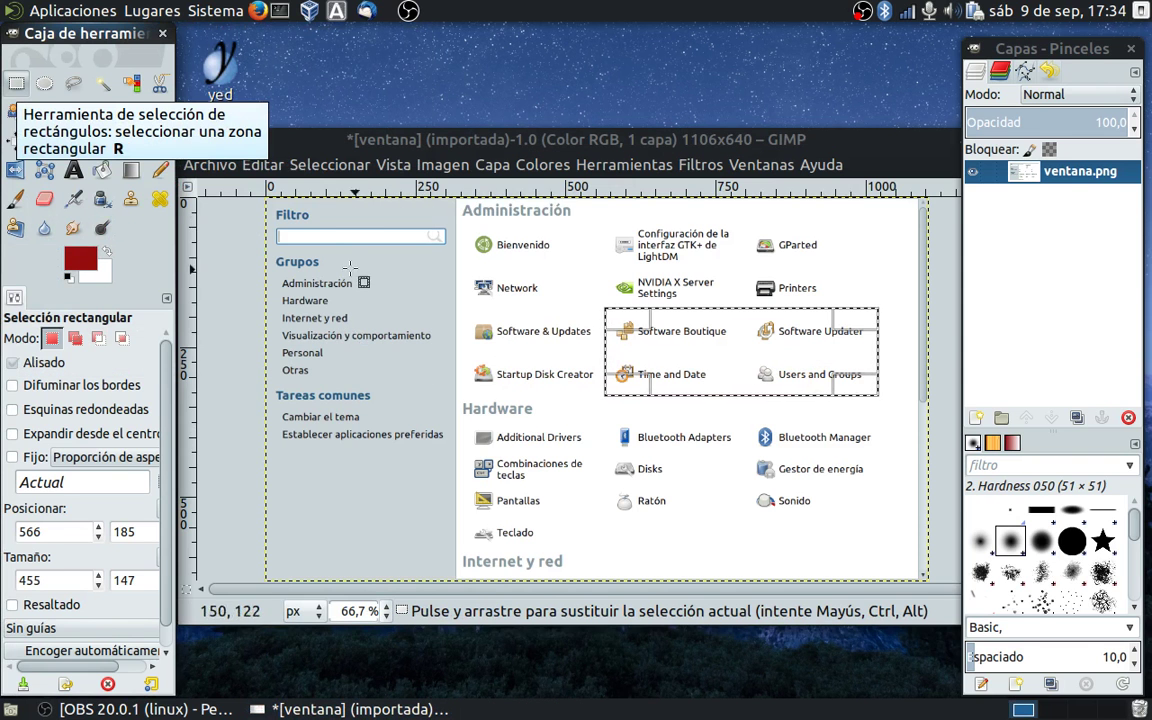
Step: Stroke the rectangular selection with a solid 15 px line
click(270, 165)
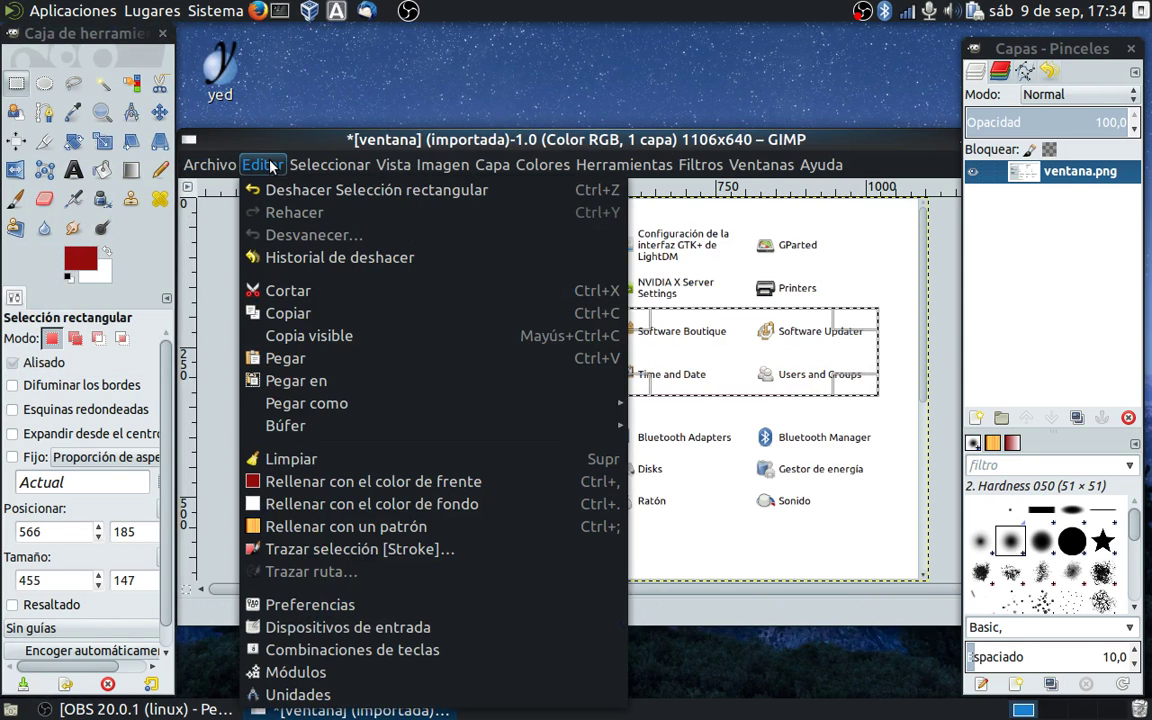
click(313, 557)
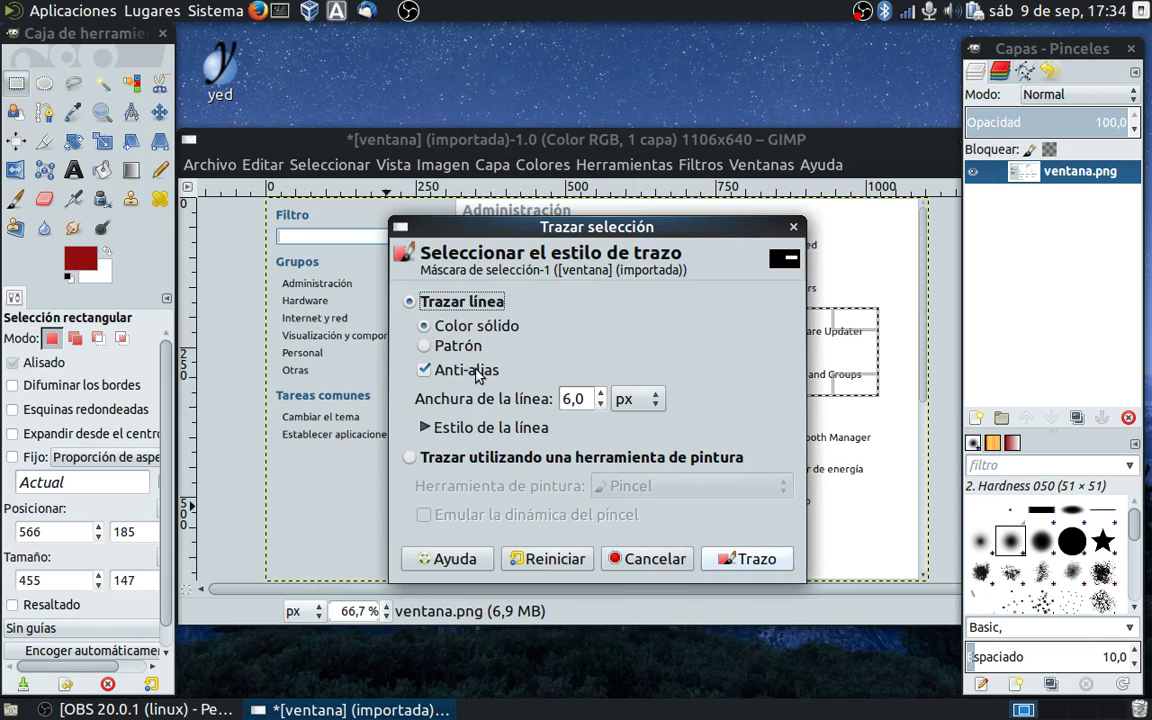
click(427, 428)
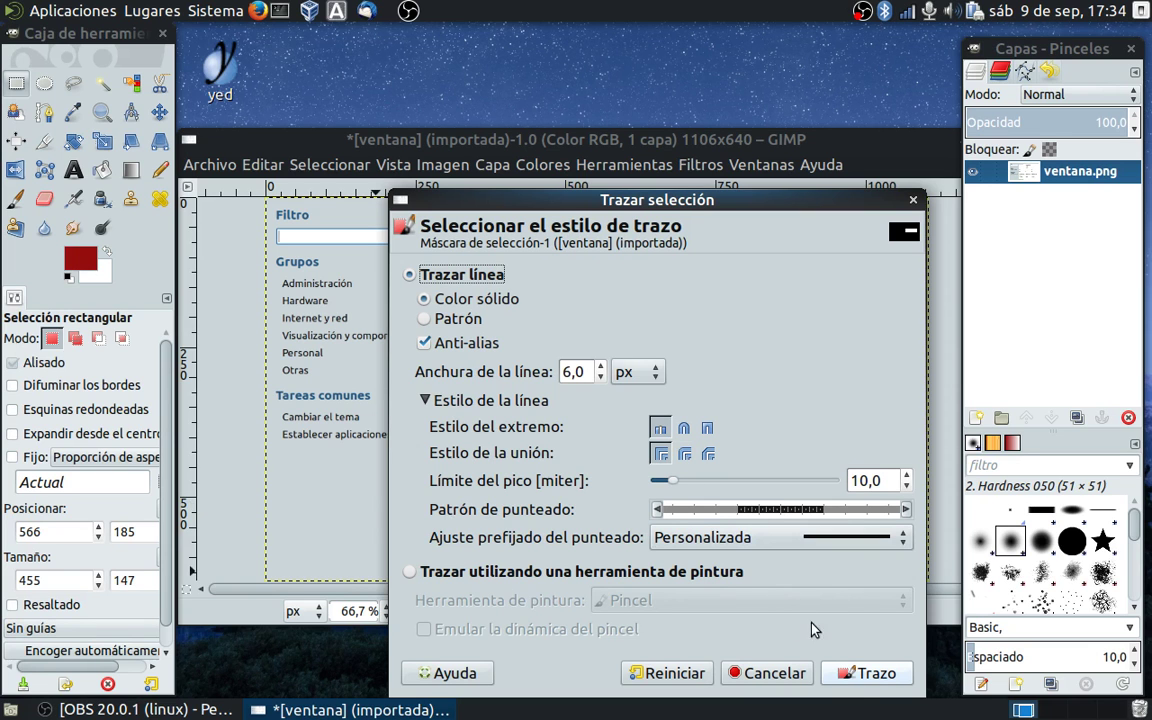
click(601, 366)
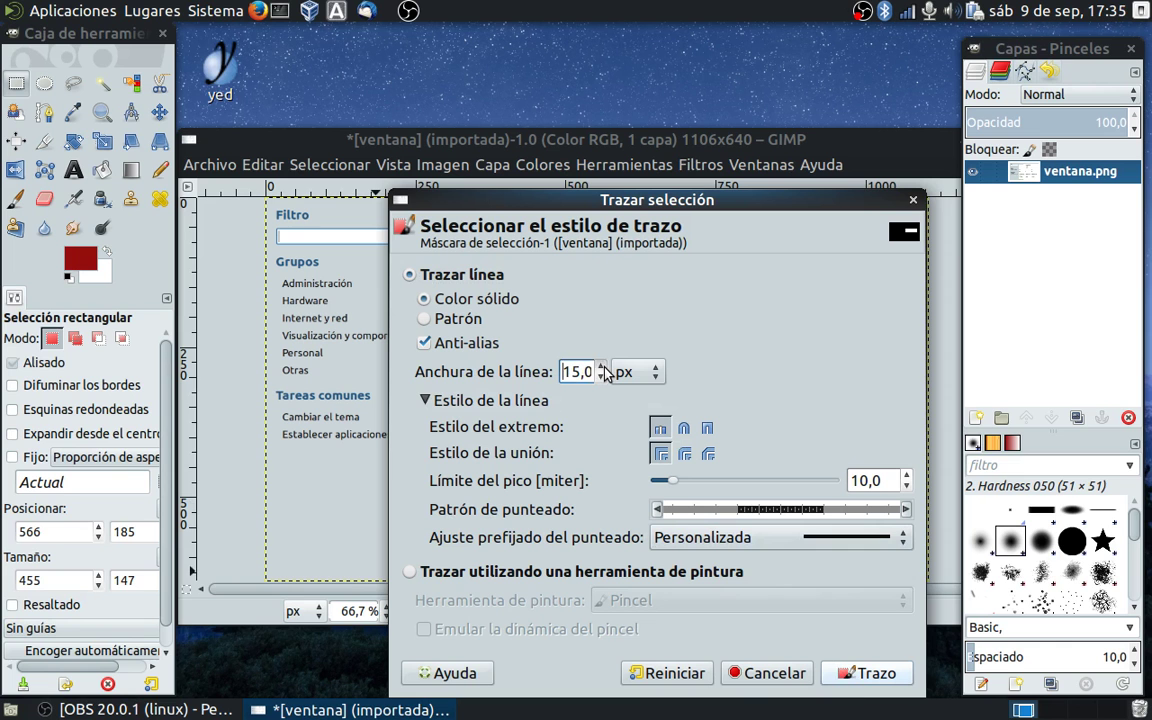
click(856, 673)
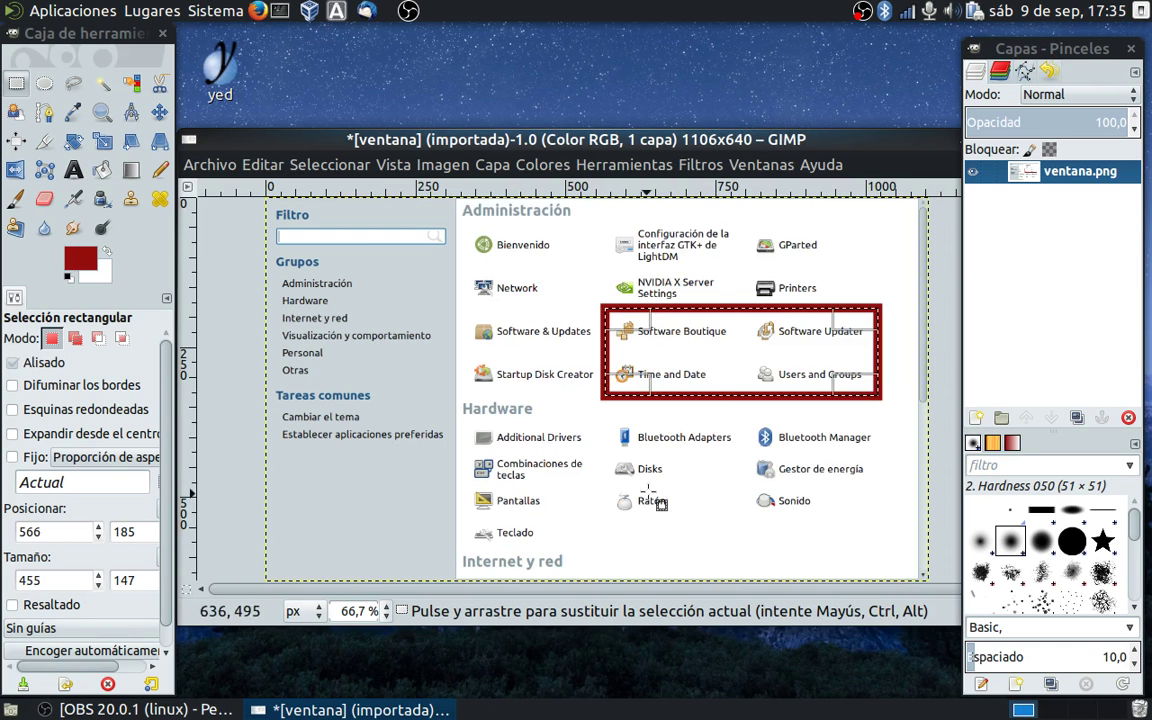
Step: Clear the selection and draw a curved path from Tareas comunes to the red frame's left side
click(701, 498)
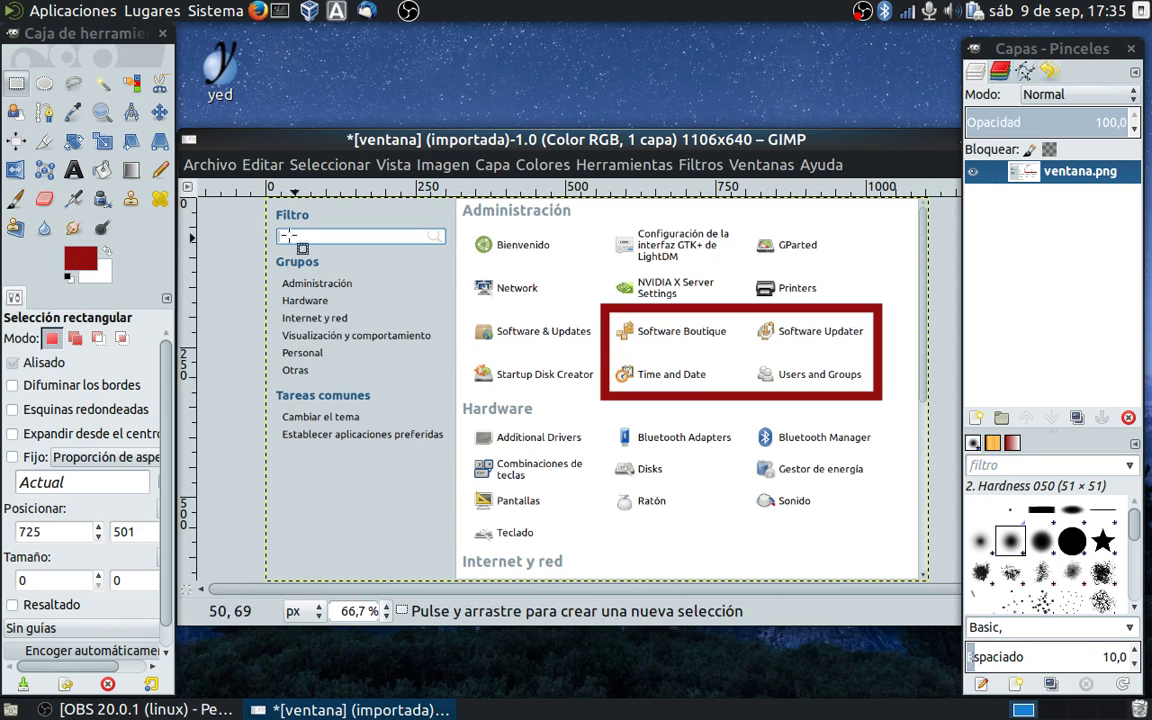
click(44, 112)
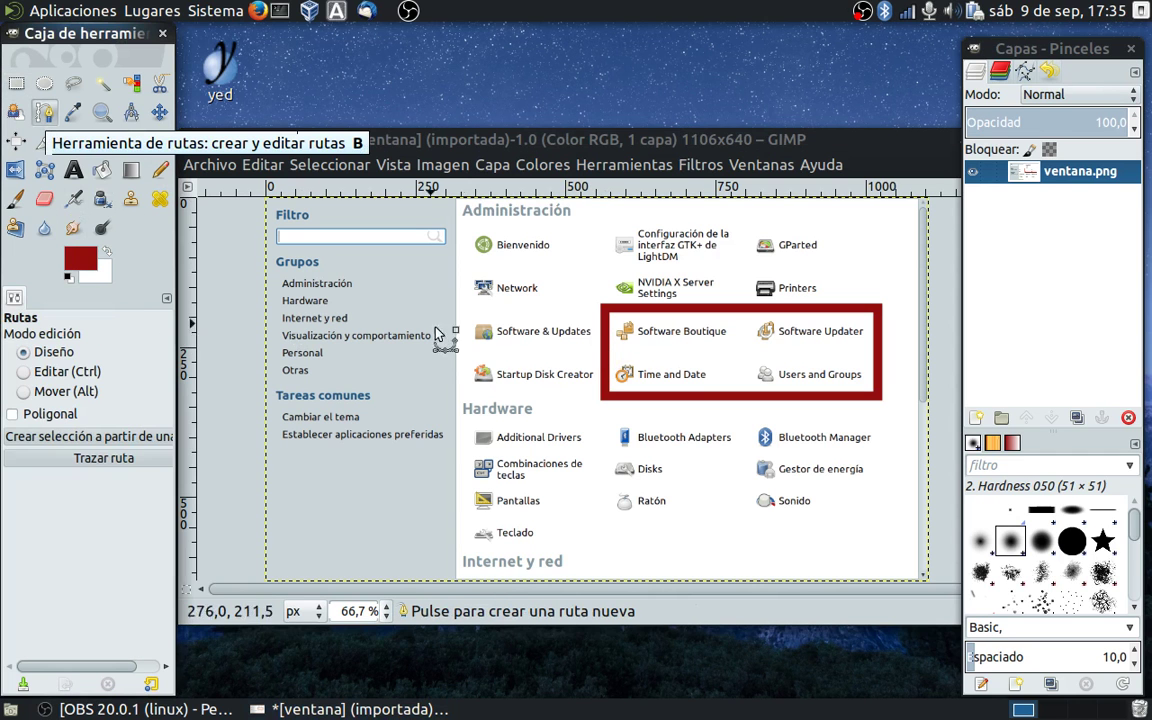
click(384, 398)
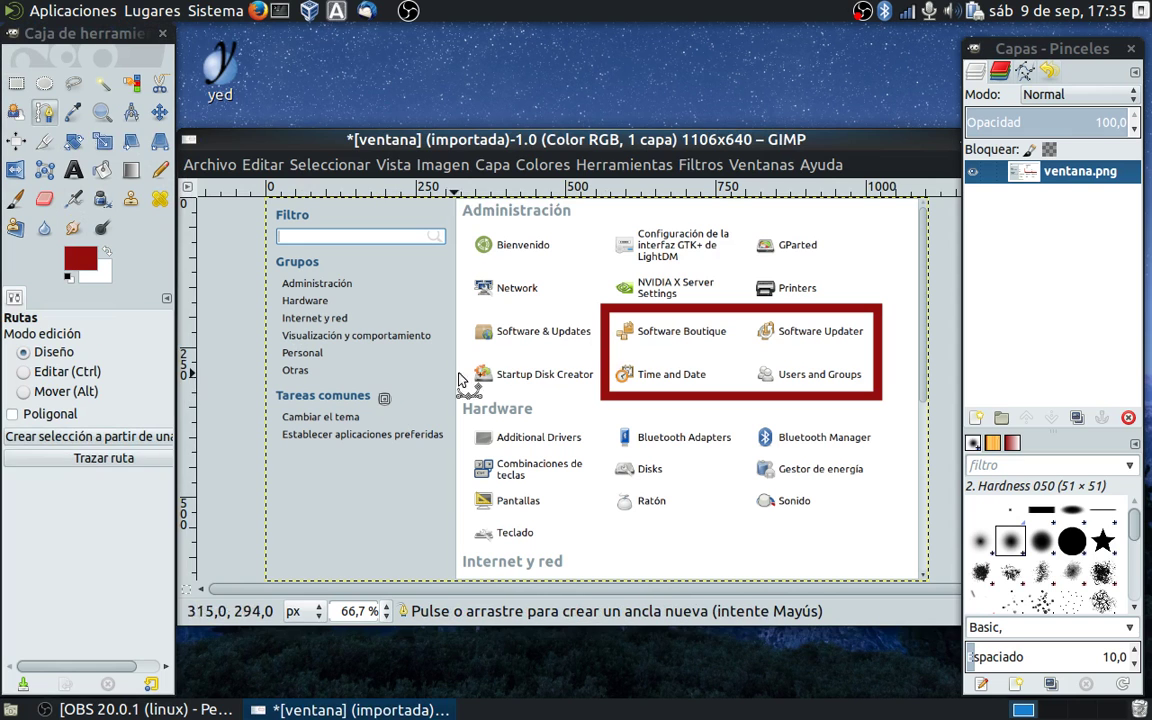
mouse_move(557, 352)
mouse_down()
mouse_move(612, 362)
mouse_move(612, 401)
mouse_up()
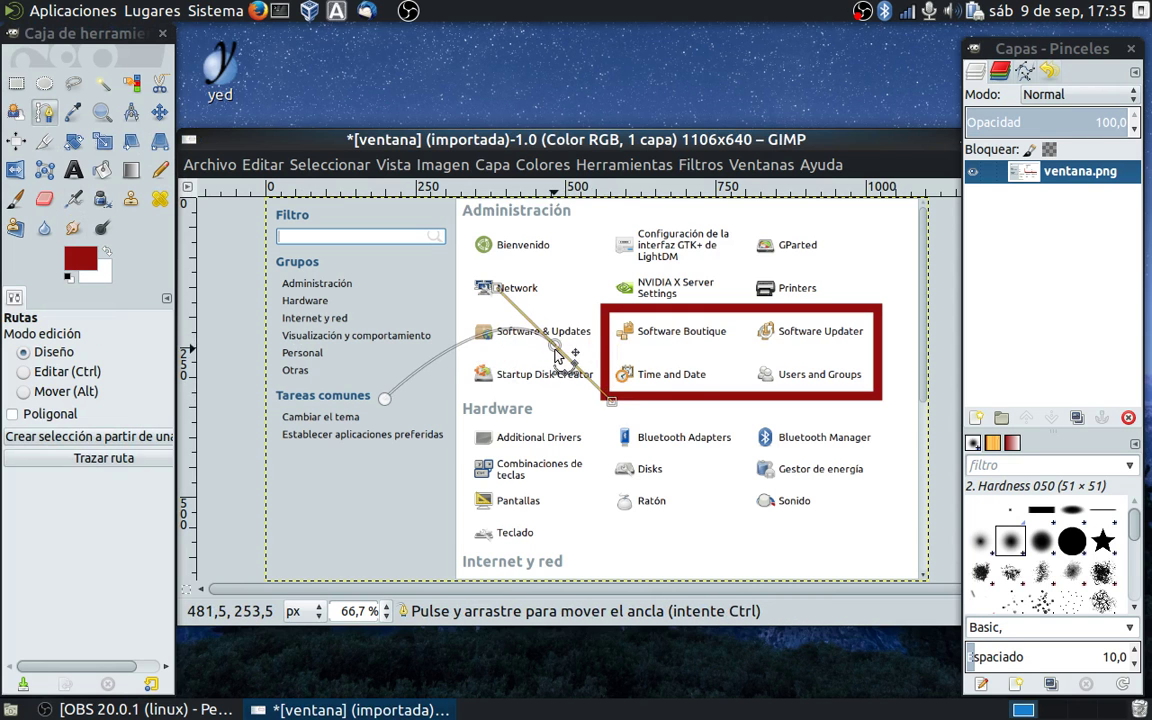
drag(557, 352, 606, 362)
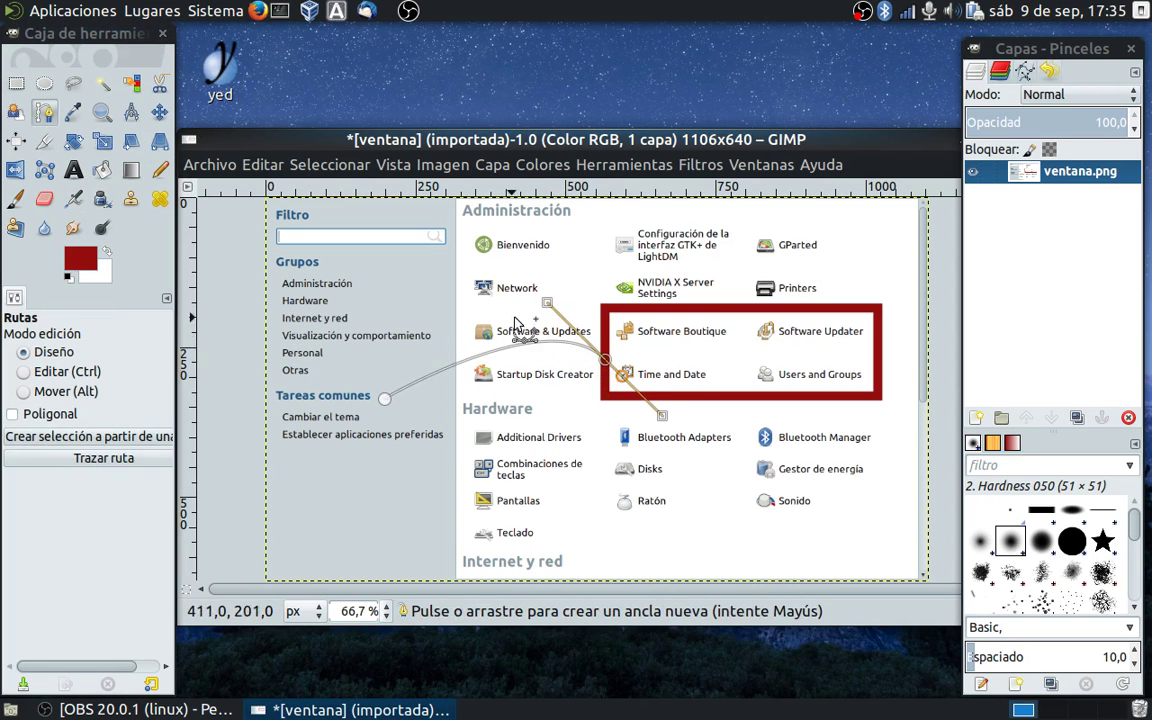
mouse_move(549, 304)
mouse_down()
mouse_move(536, 301)
mouse_move(542, 312)
mouse_up()
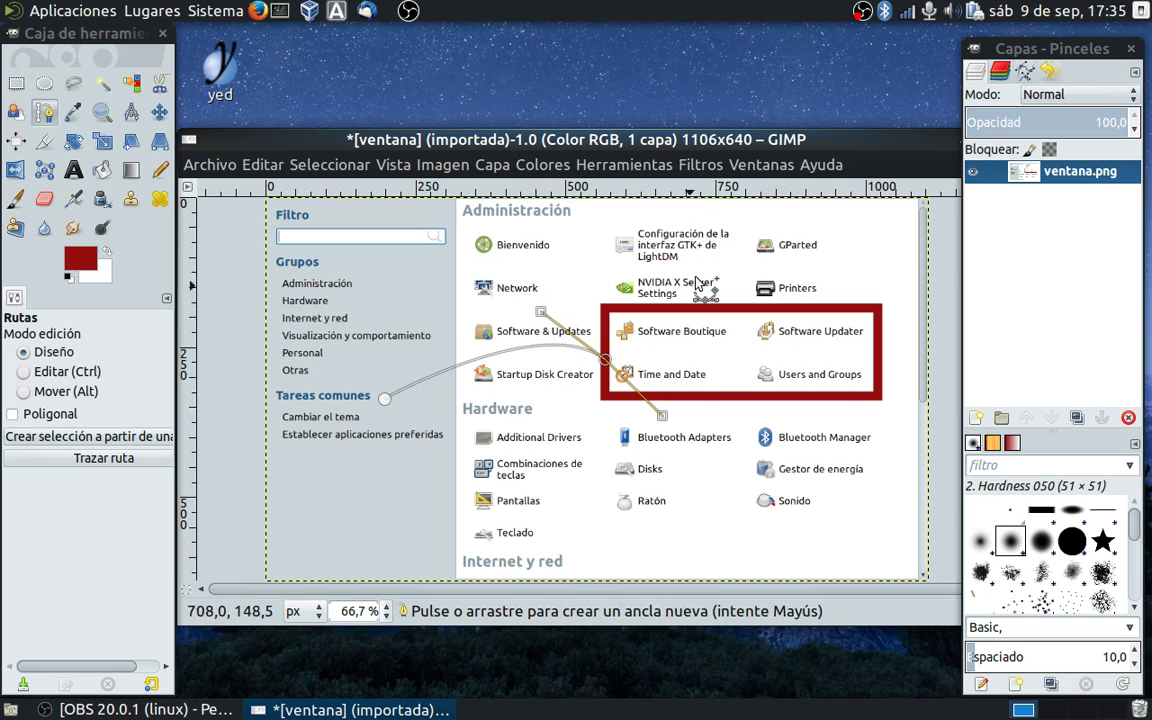
click(636, 165)
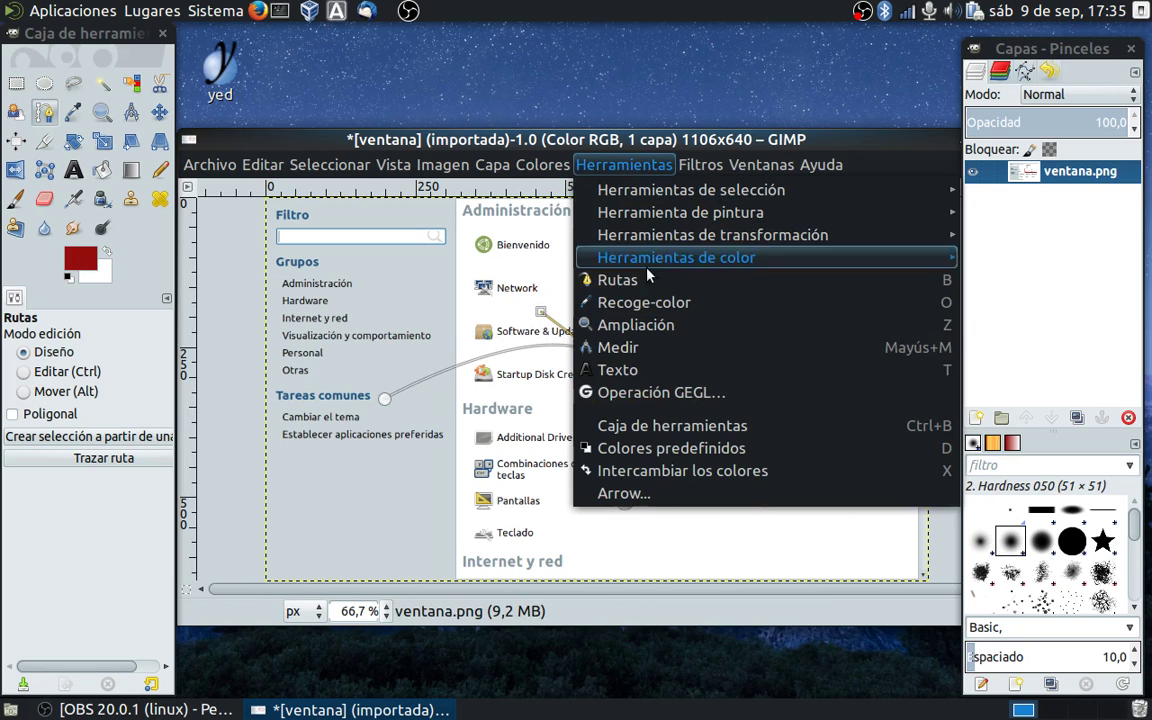
Step: Run the Arrow script with default settings to draw a dark red arrow along the path
click(650, 495)
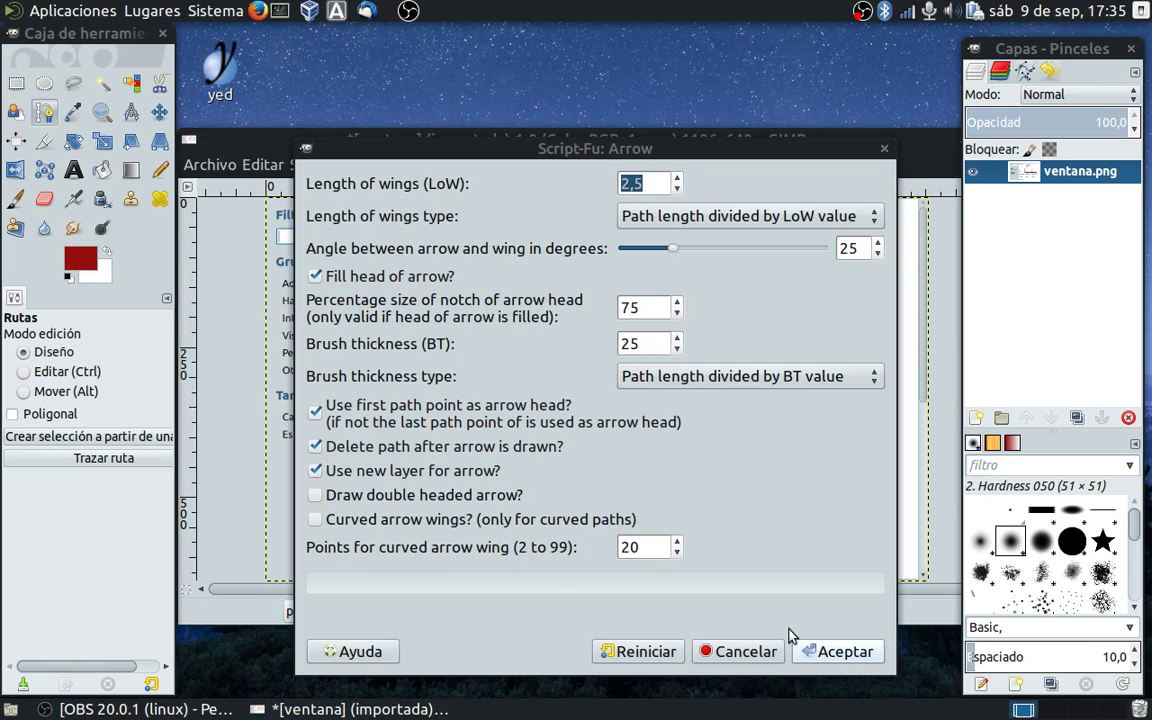
click(830, 651)
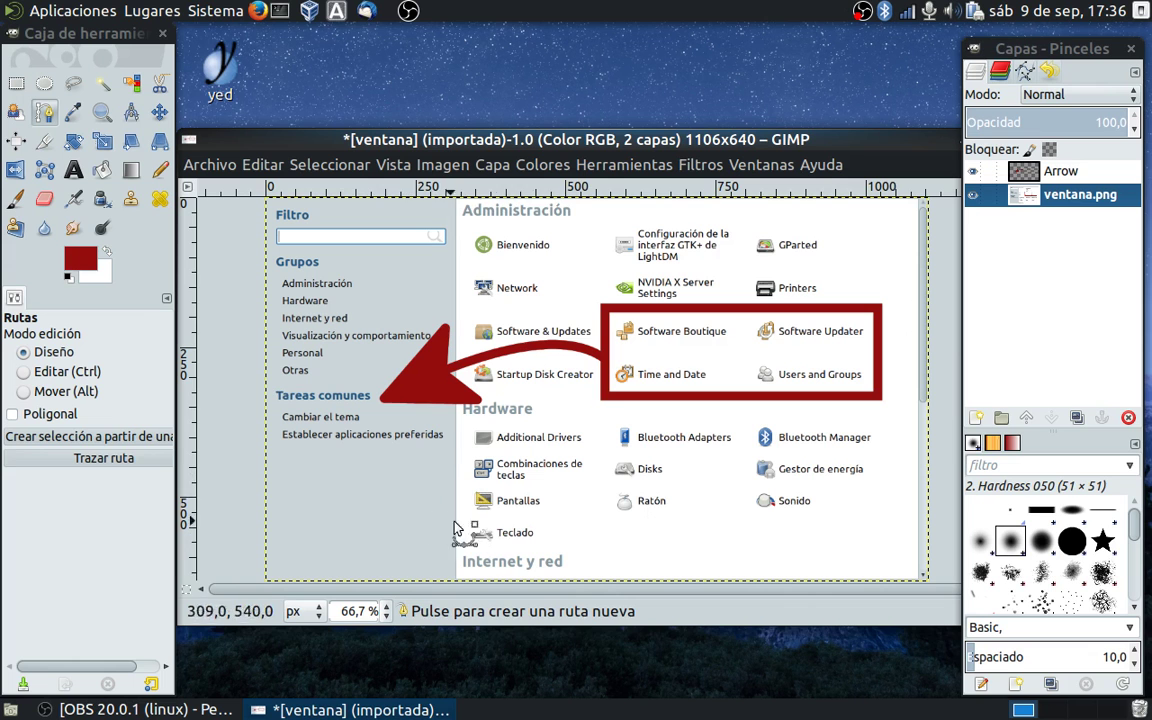
Step: Draw a 201×117 elliptical selection around the Pantallas and Teclado items
click(44, 83)
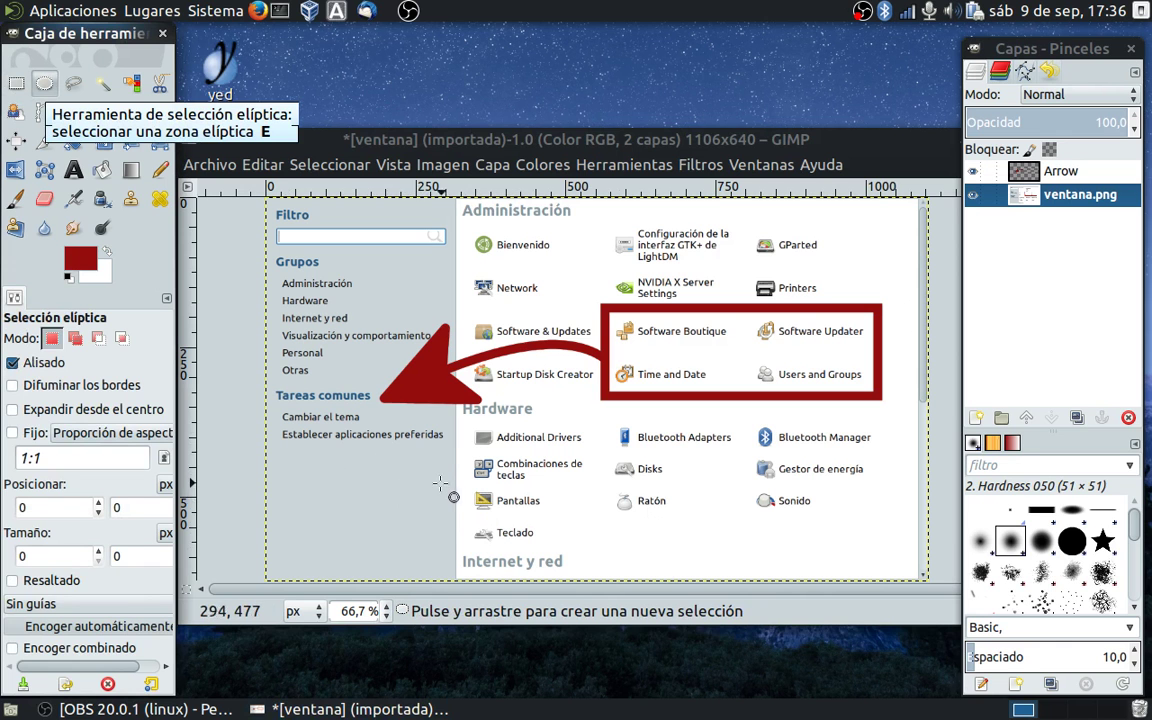
mouse_move(427, 480)
mouse_down()
mouse_move(587, 561)
mouse_move(578, 550)
mouse_up()
drag(517, 487, 517, 484)
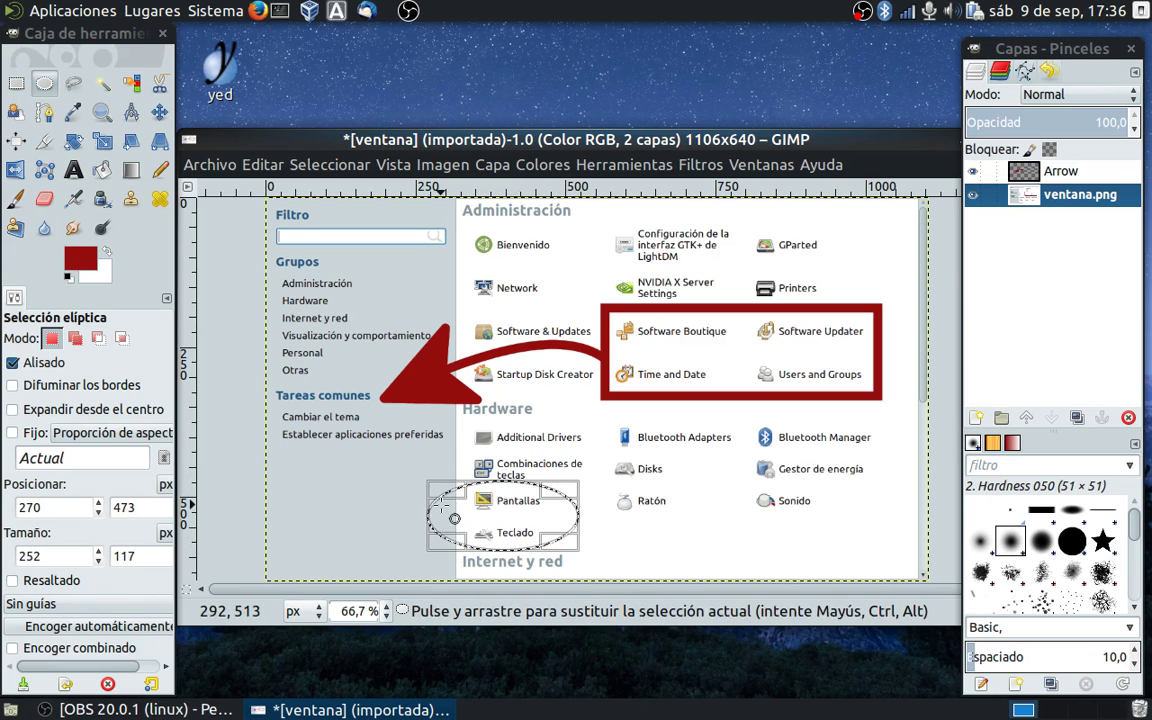
drag(432, 509, 453, 511)
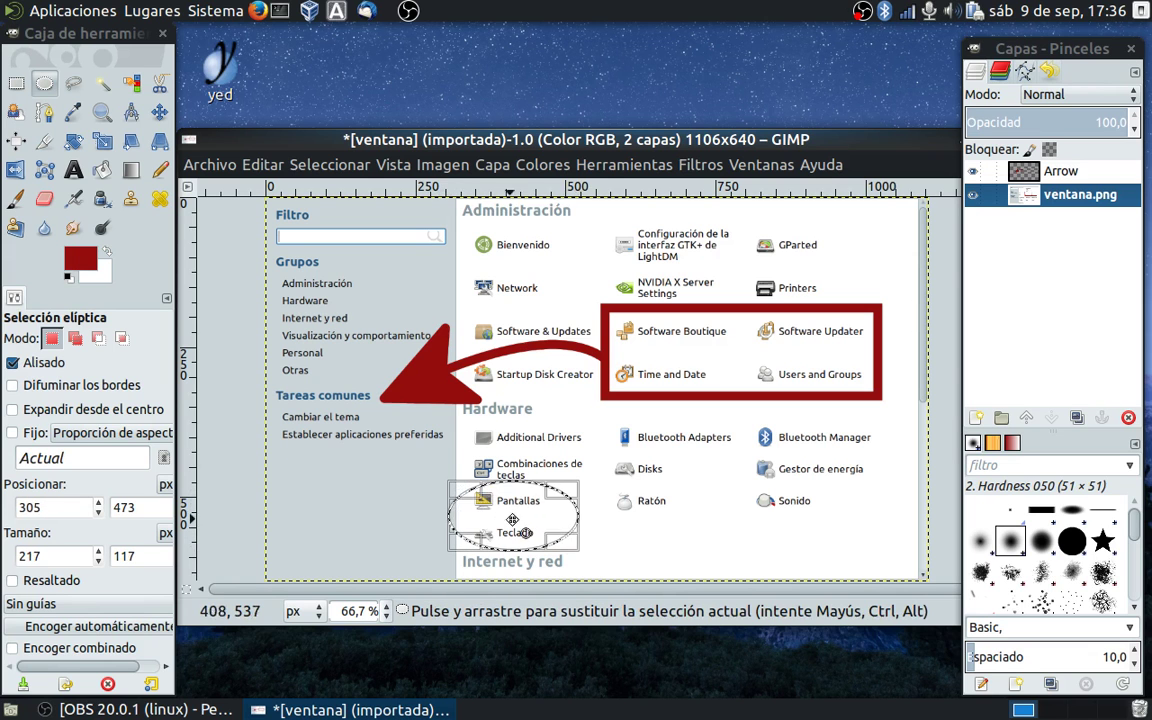
drag(556, 513, 546, 516)
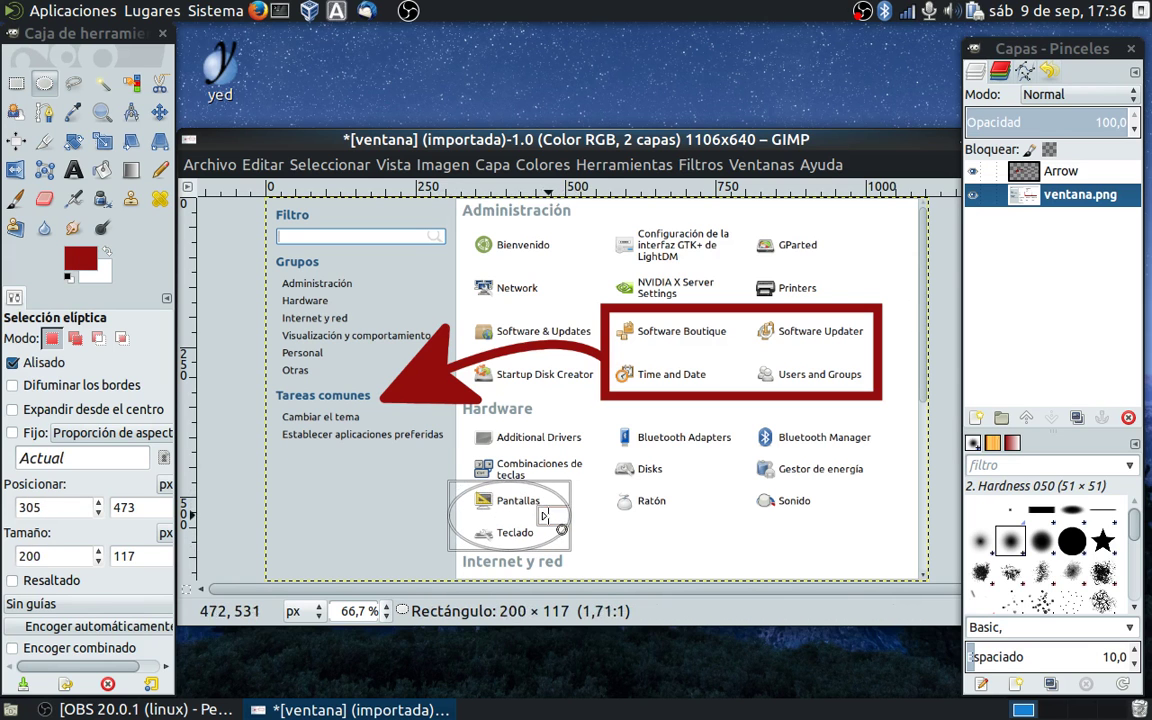
click(546, 516)
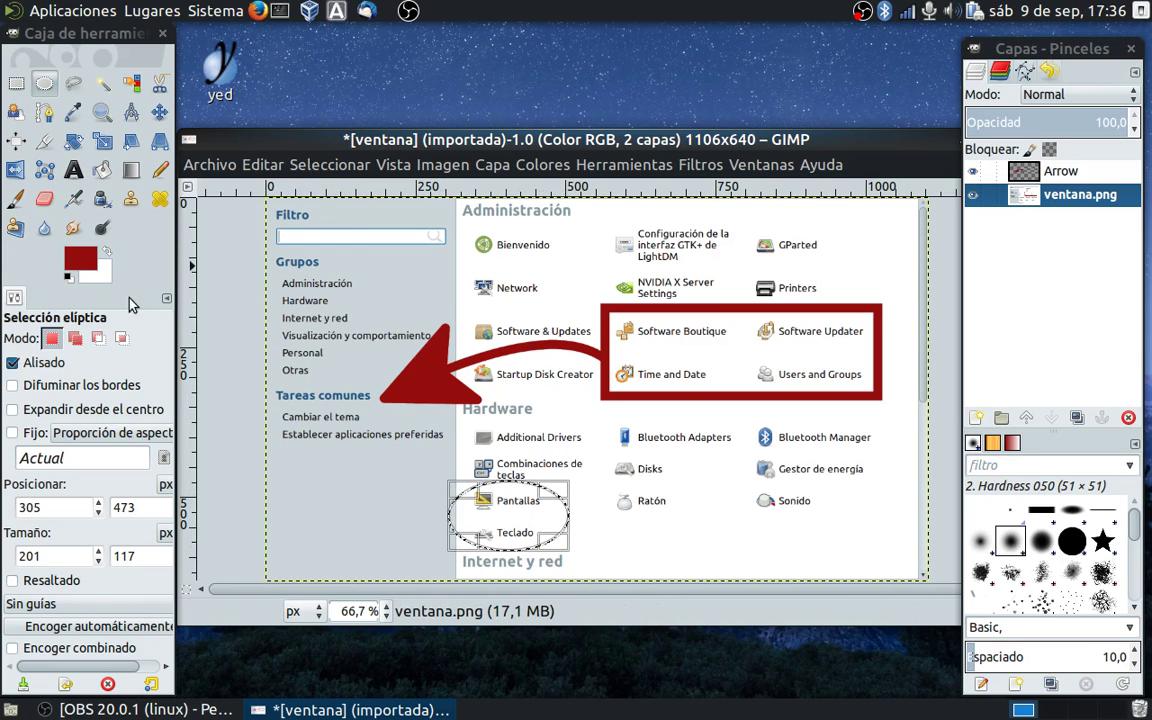
Step: Set the foreground colour to green 2d843e
click(80, 262)
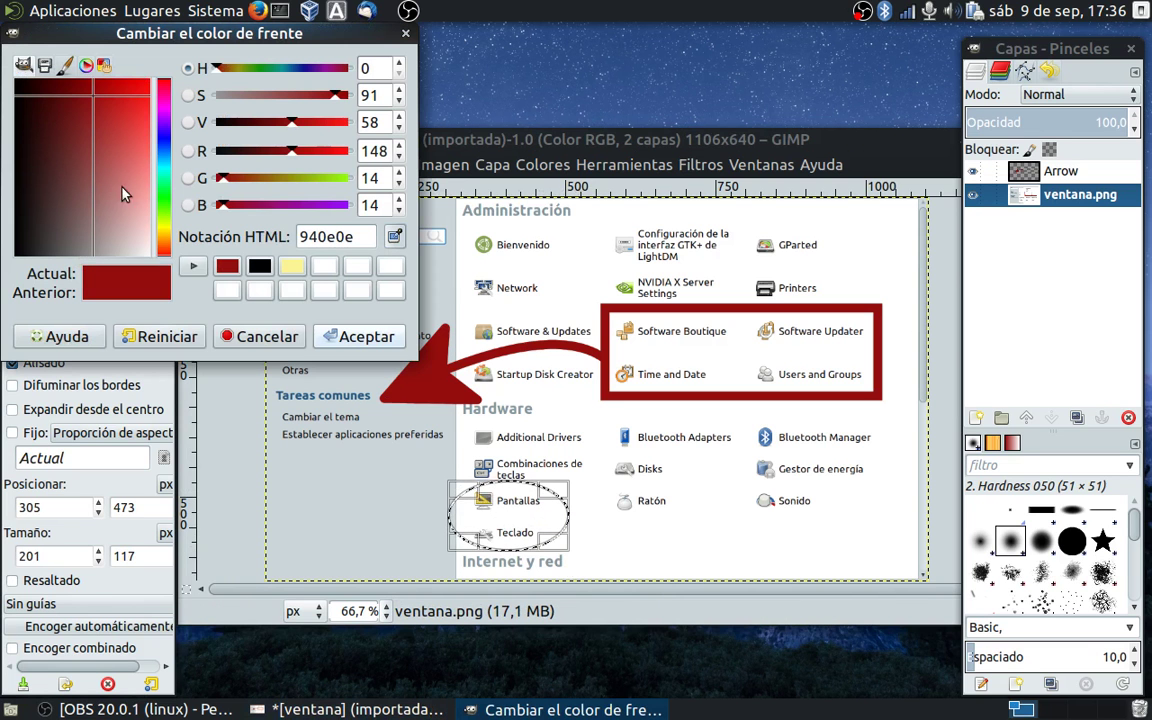
click(86, 66)
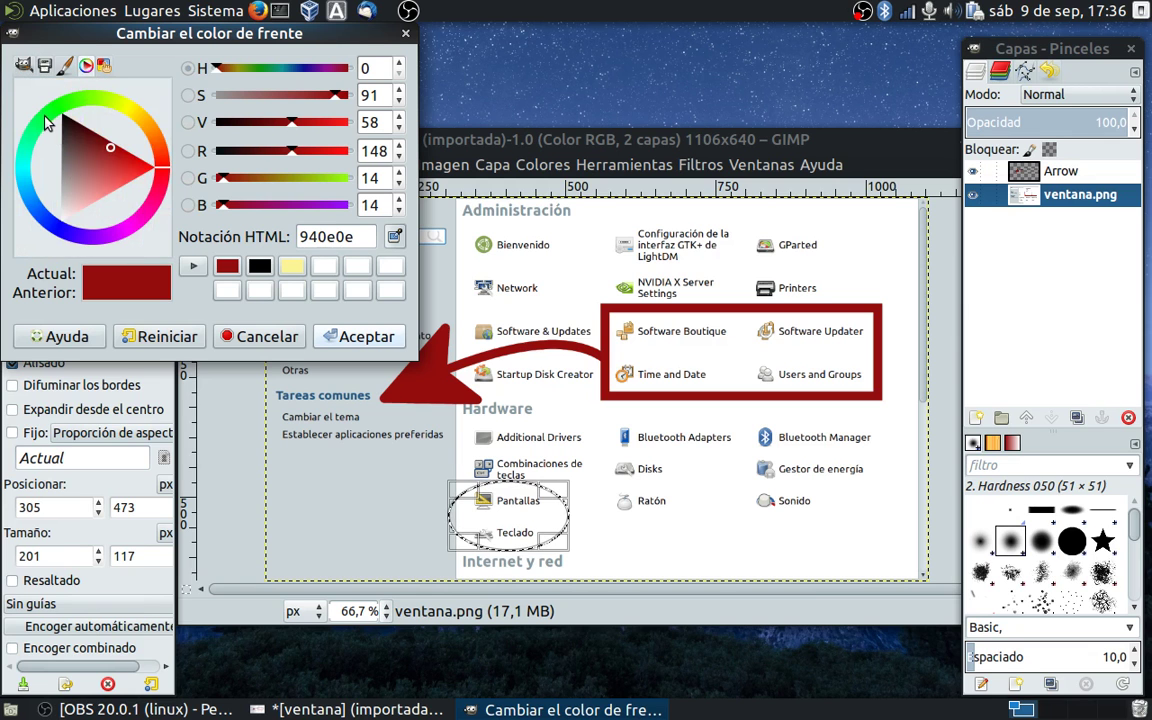
click(44, 118)
click(80, 178)
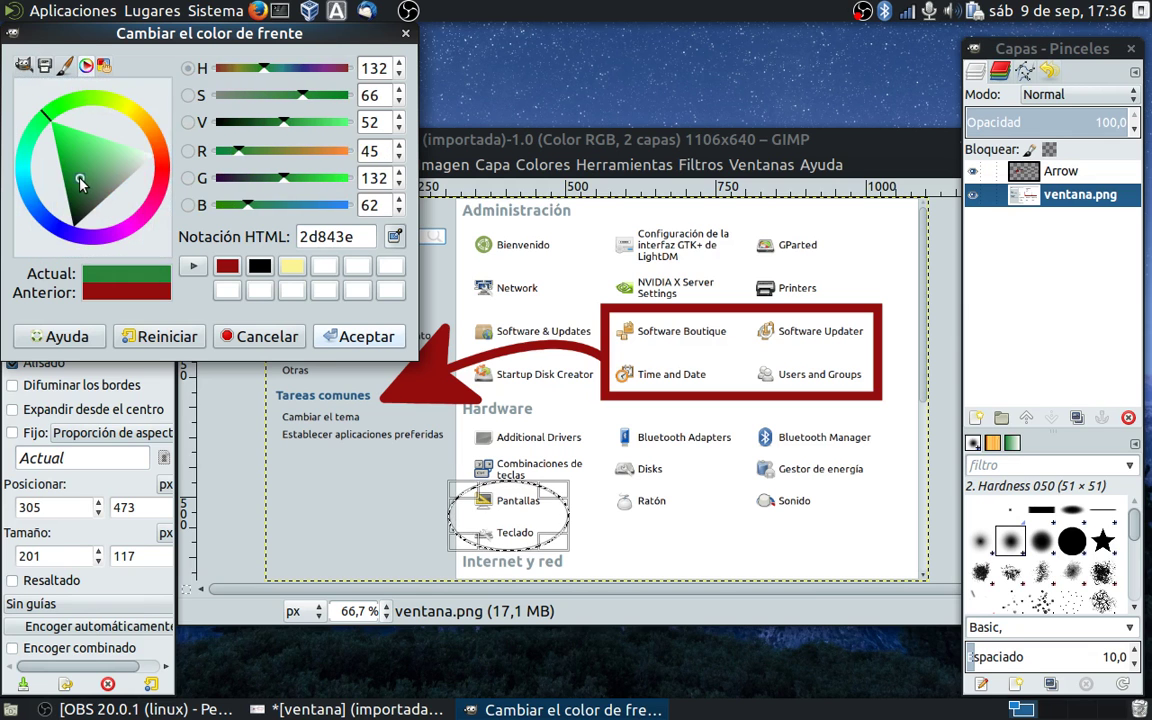
click(362, 338)
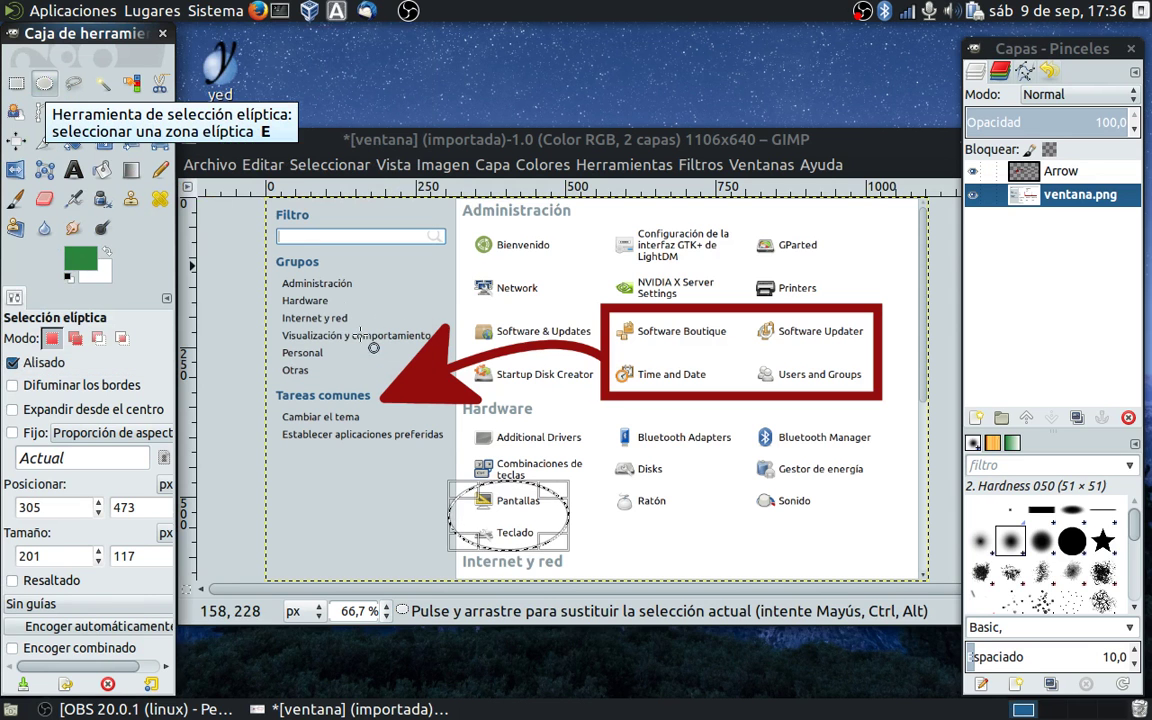
Step: Stroke the elliptical selection with a 10 px green line
click(265, 165)
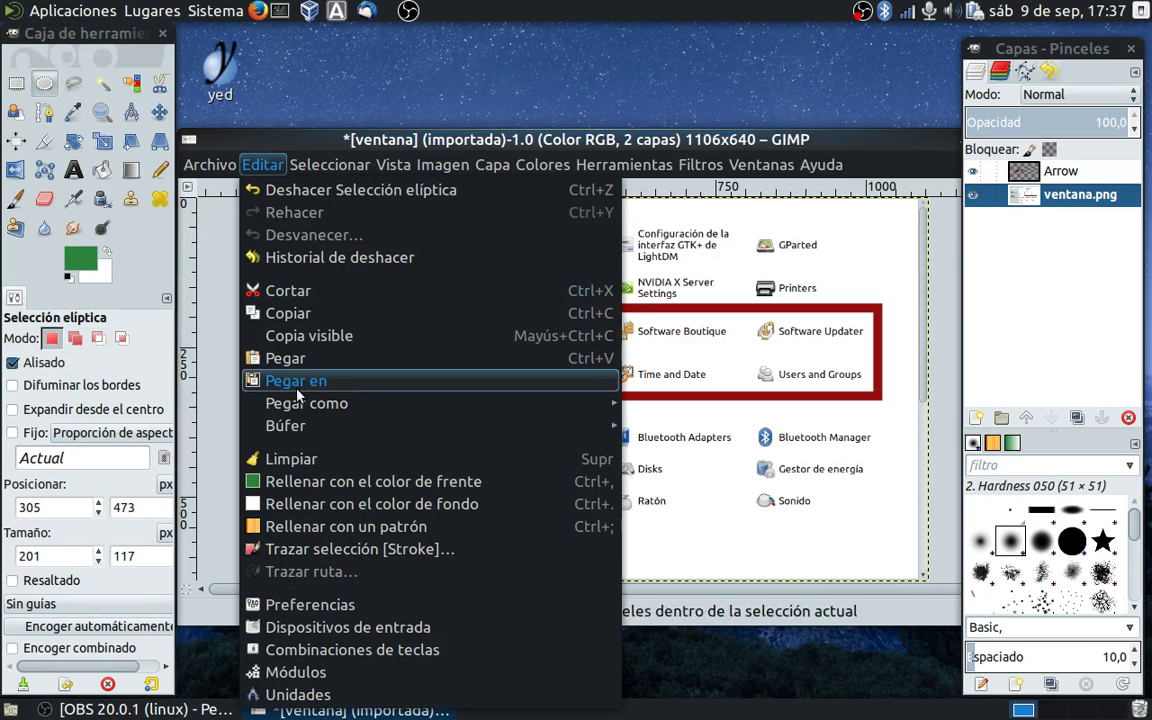
click(307, 553)
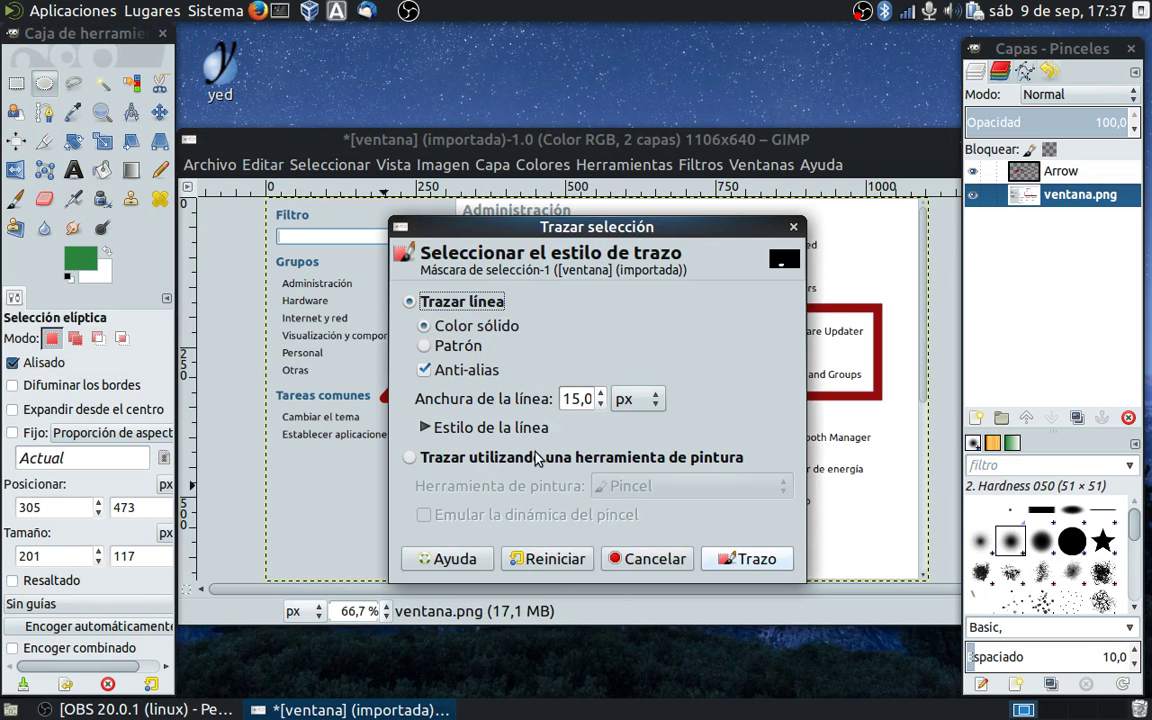
click(601, 404)
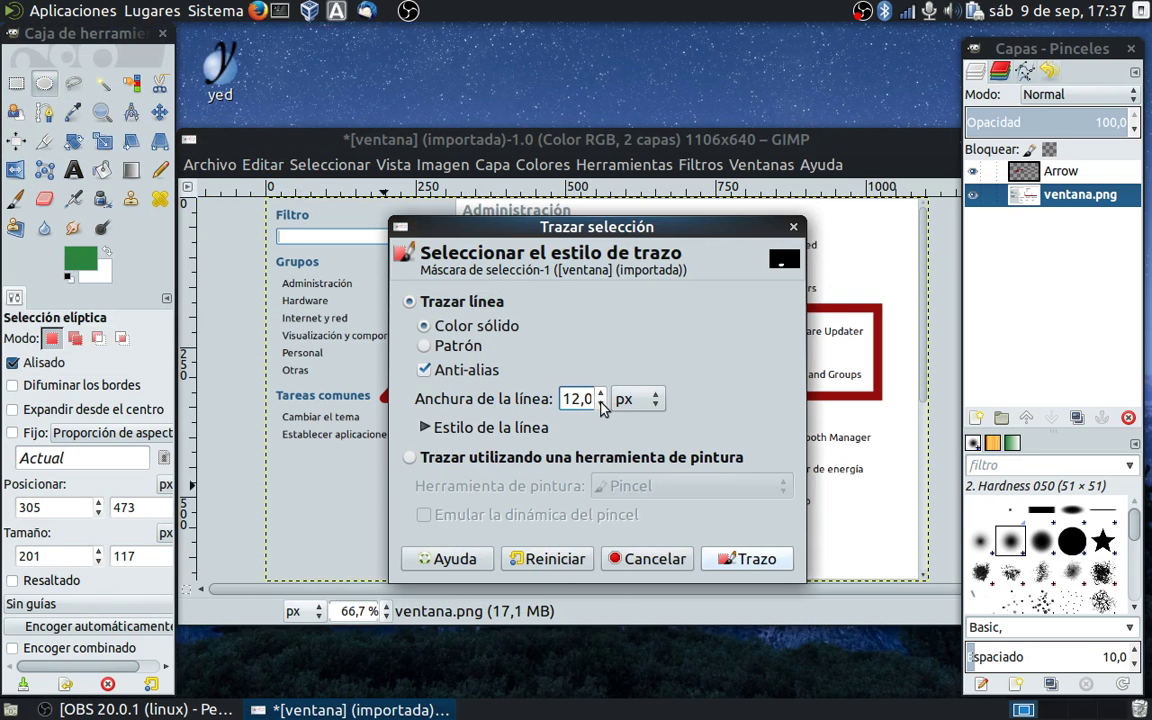
click(601, 404)
click(745, 559)
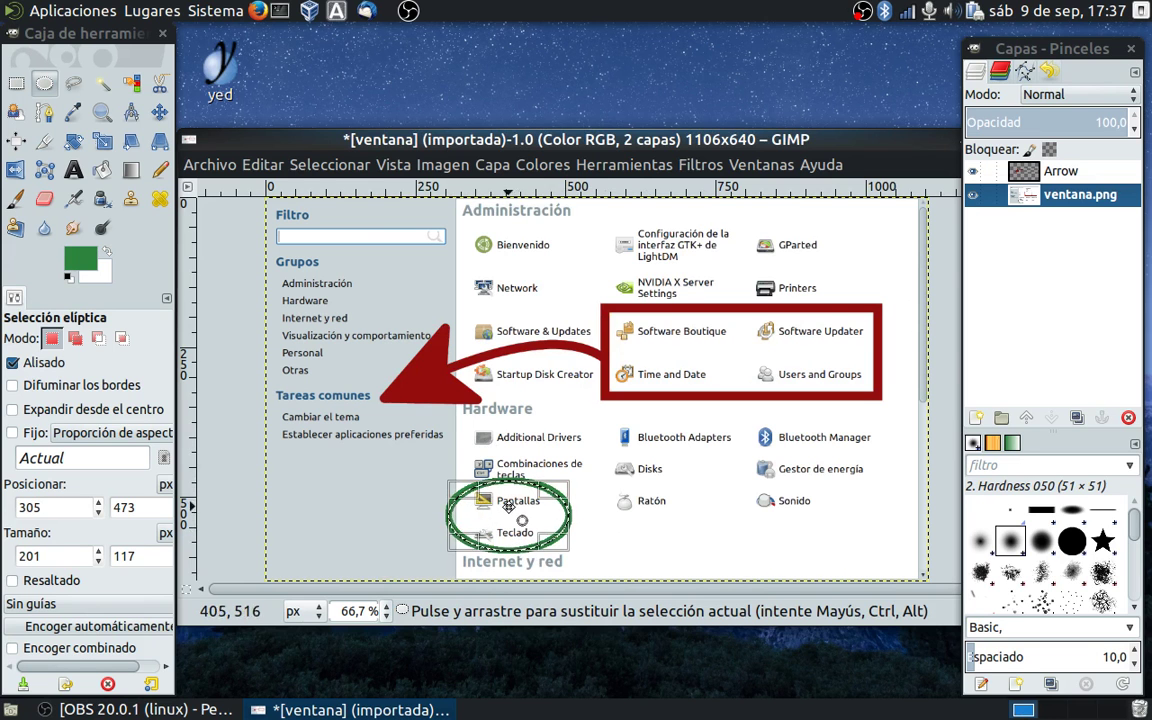
Step: Clear the elliptical selection around Pantallas and Teclado
click(697, 533)
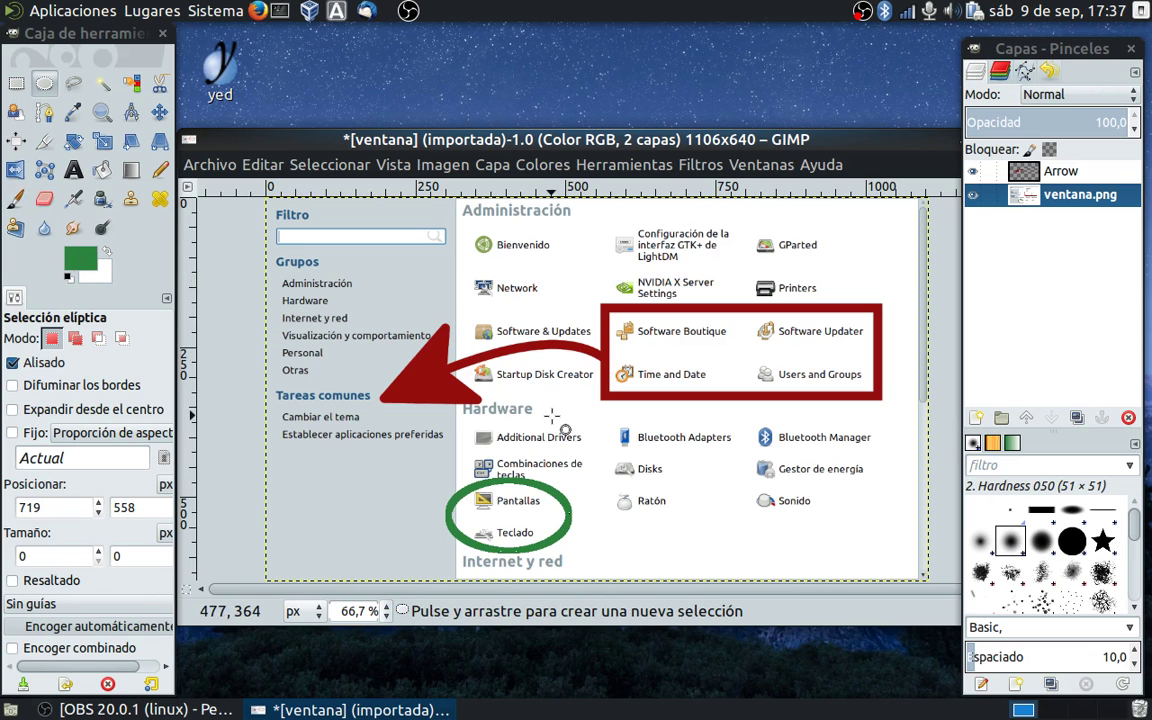
Step: Add 36 px green text '¿Qué significa?' to the right of the green ellipse
click(73, 171)
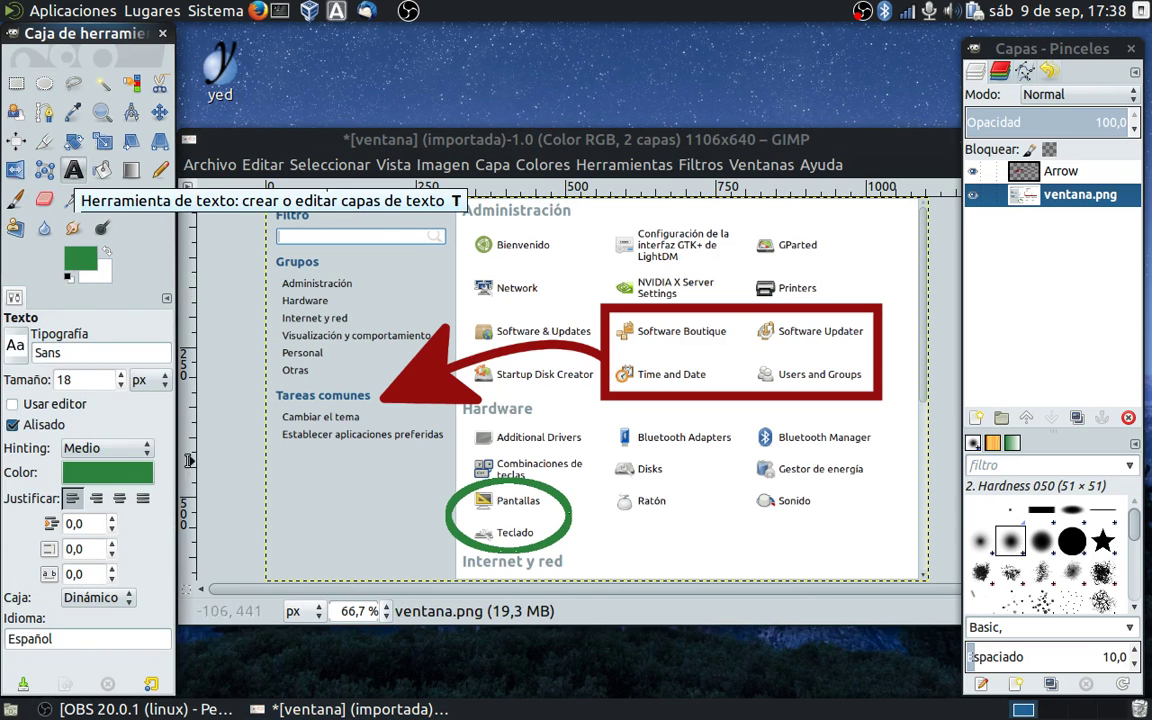
drag(84, 375, 38, 378)
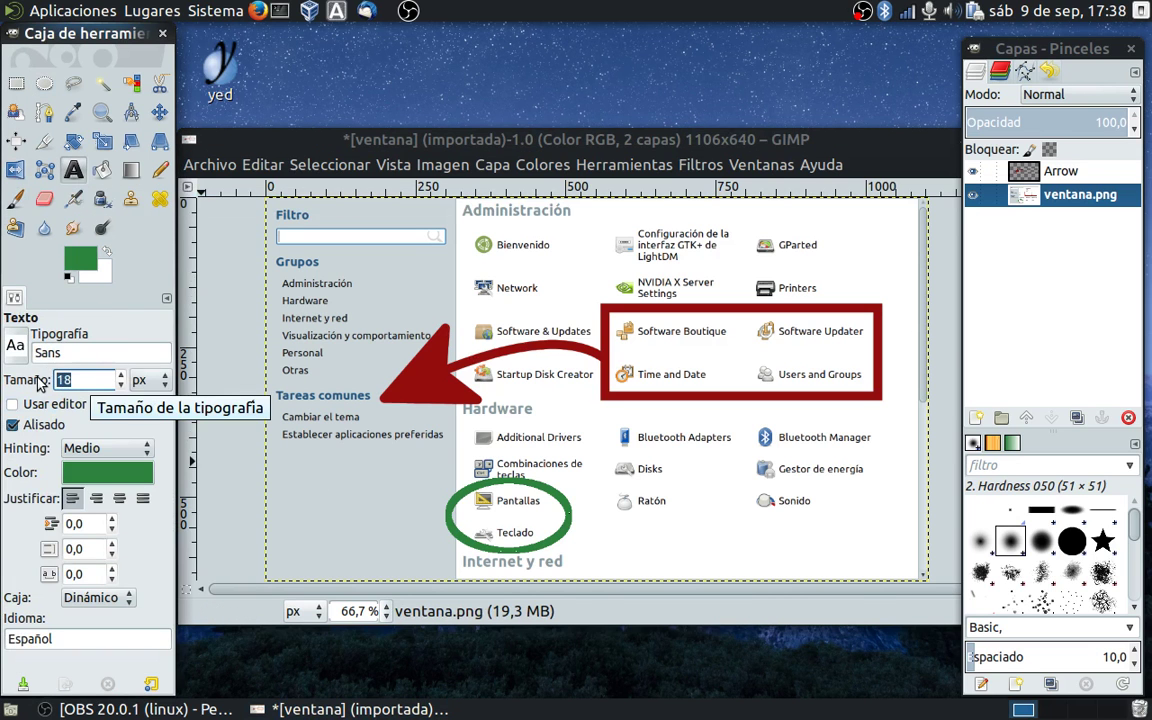
text(36)
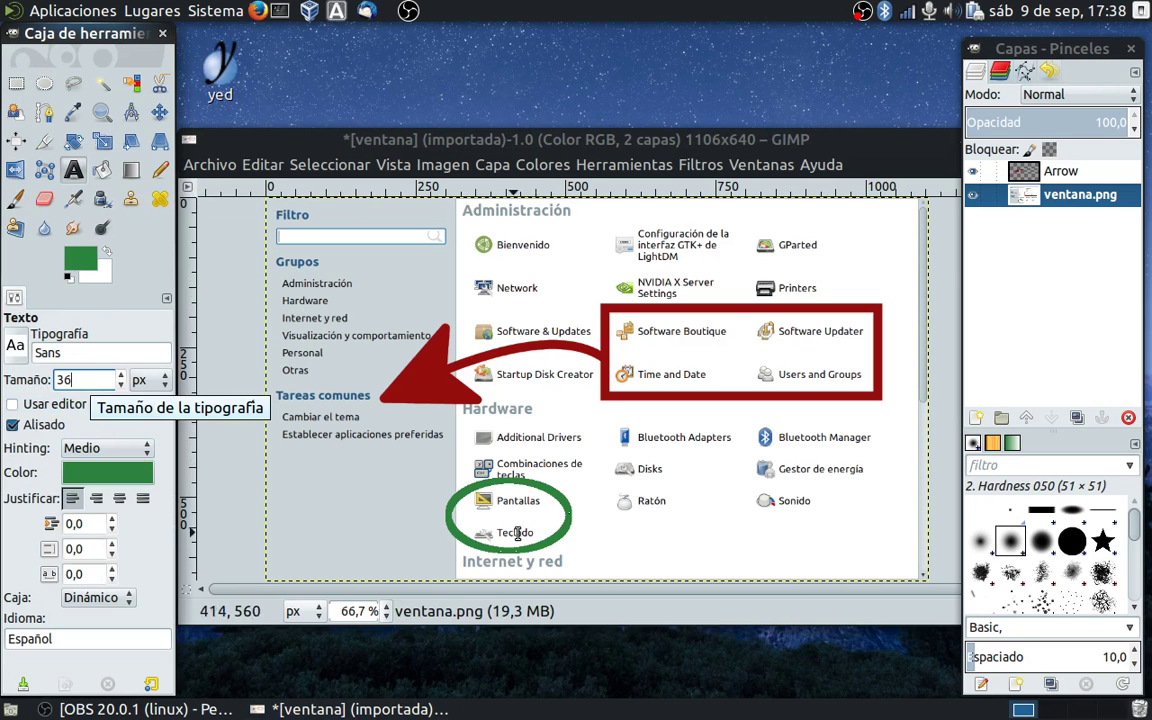
click(593, 527)
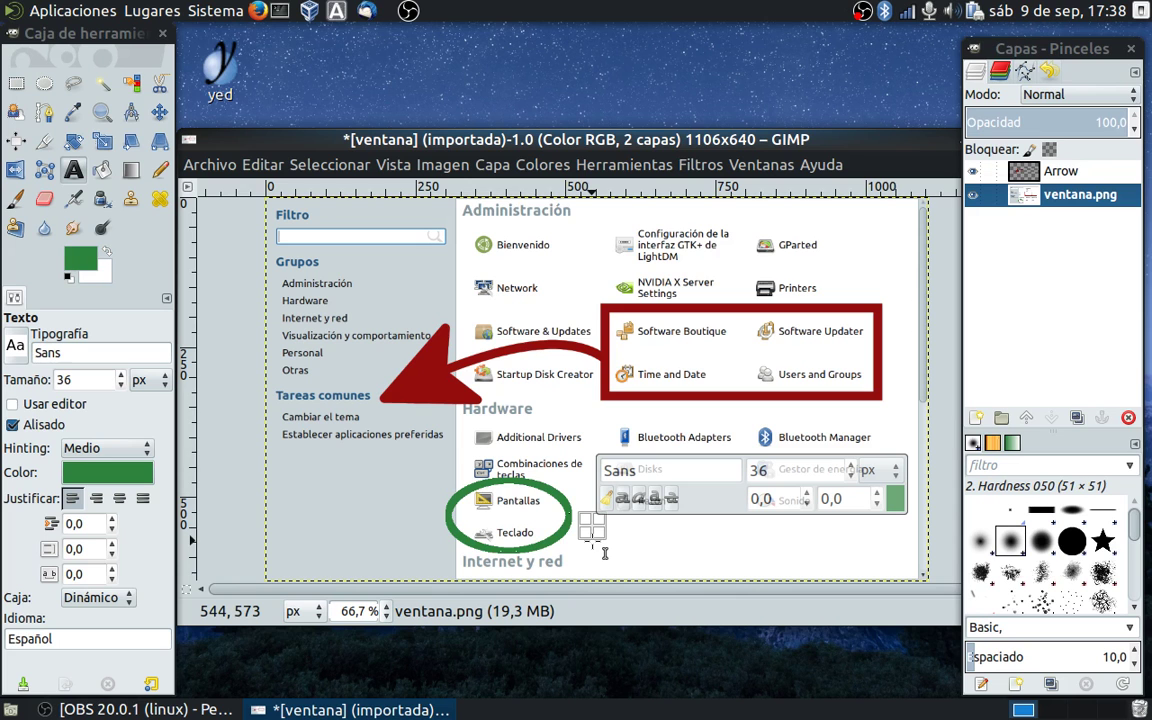
text(¿)
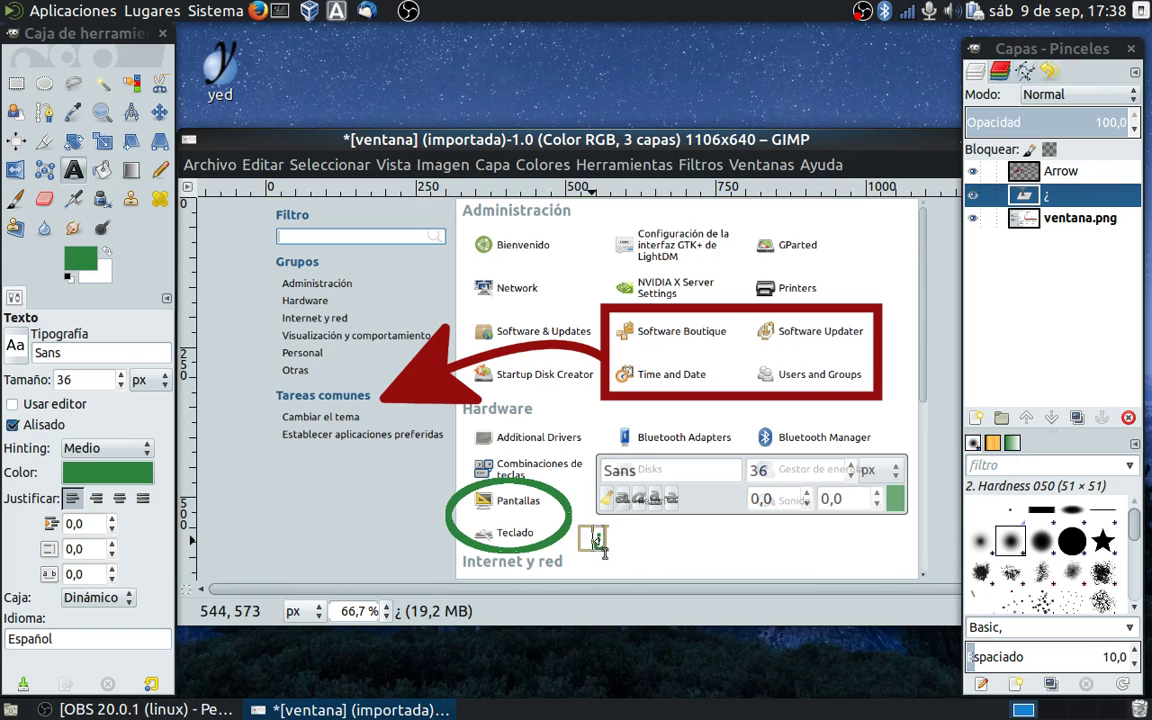
text(Que)
key(BackSpace)
text(é )
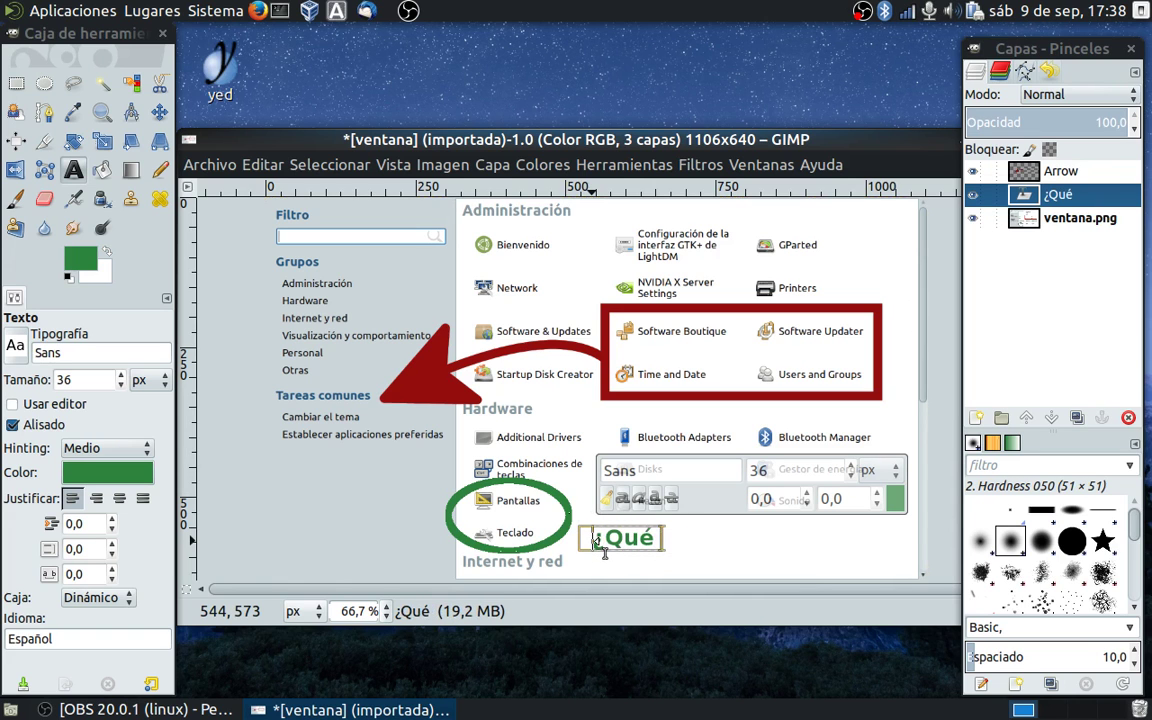
text(significa)
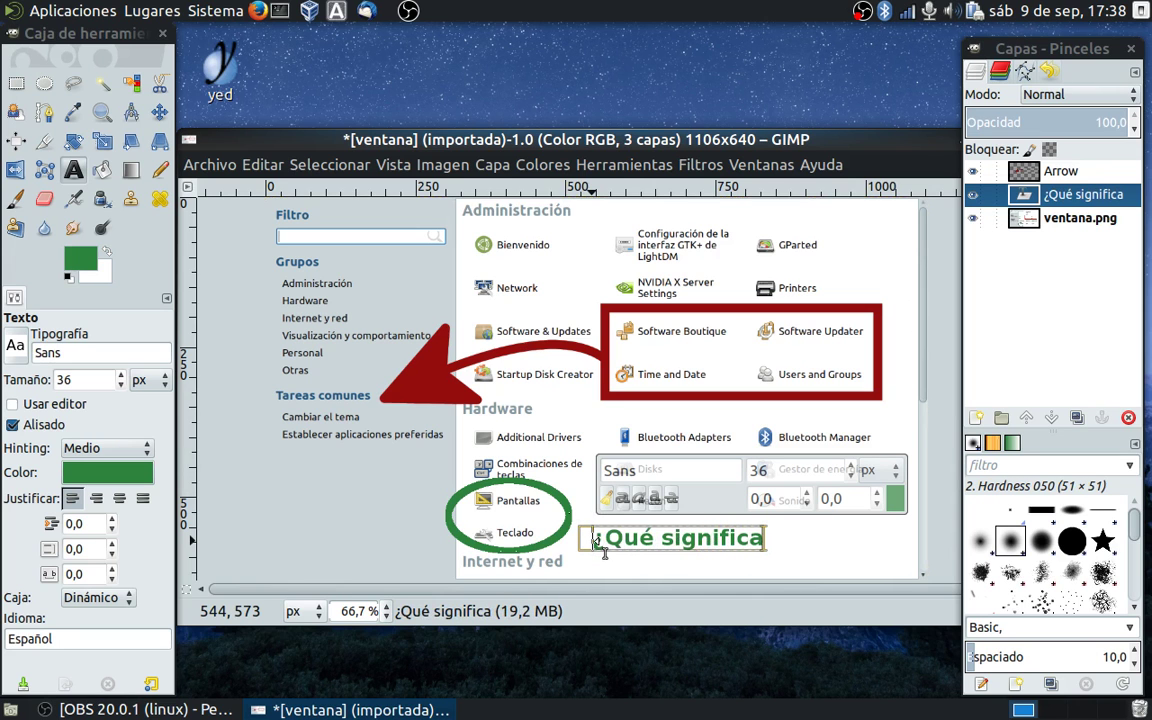
text(?)
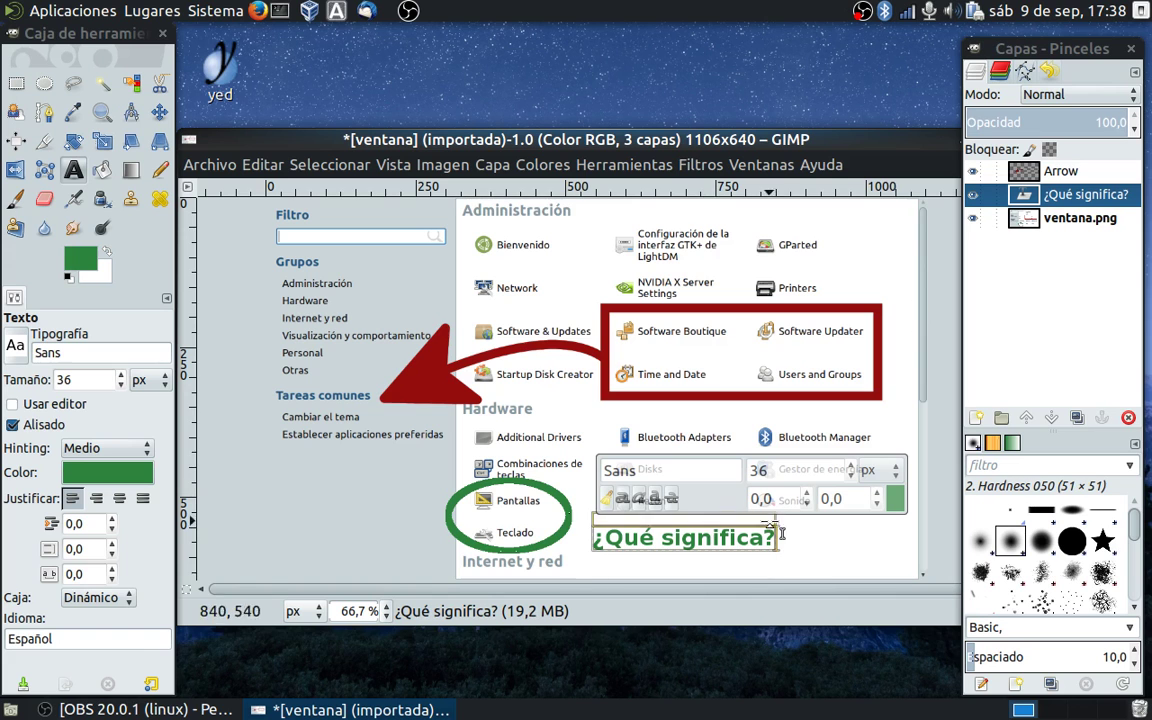
Step: Undo the accidental screenshot shift and place the '¿Qué significa?' text just right of the ellipse
click(822, 535)
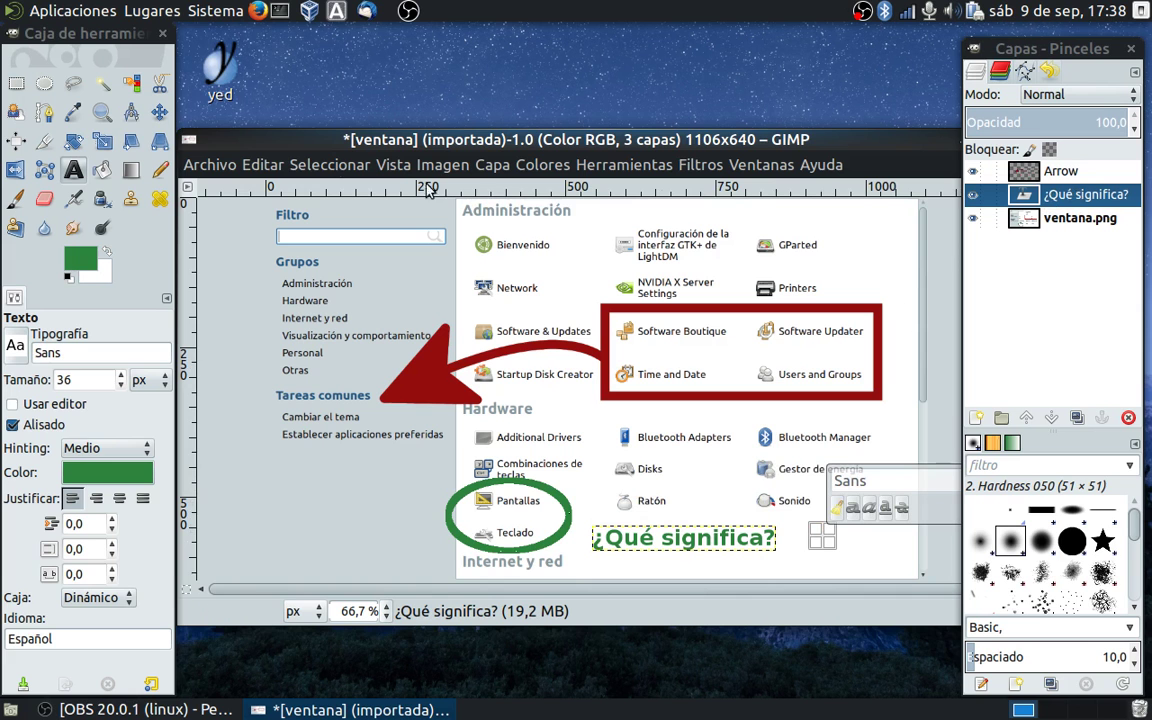
click(156, 114)
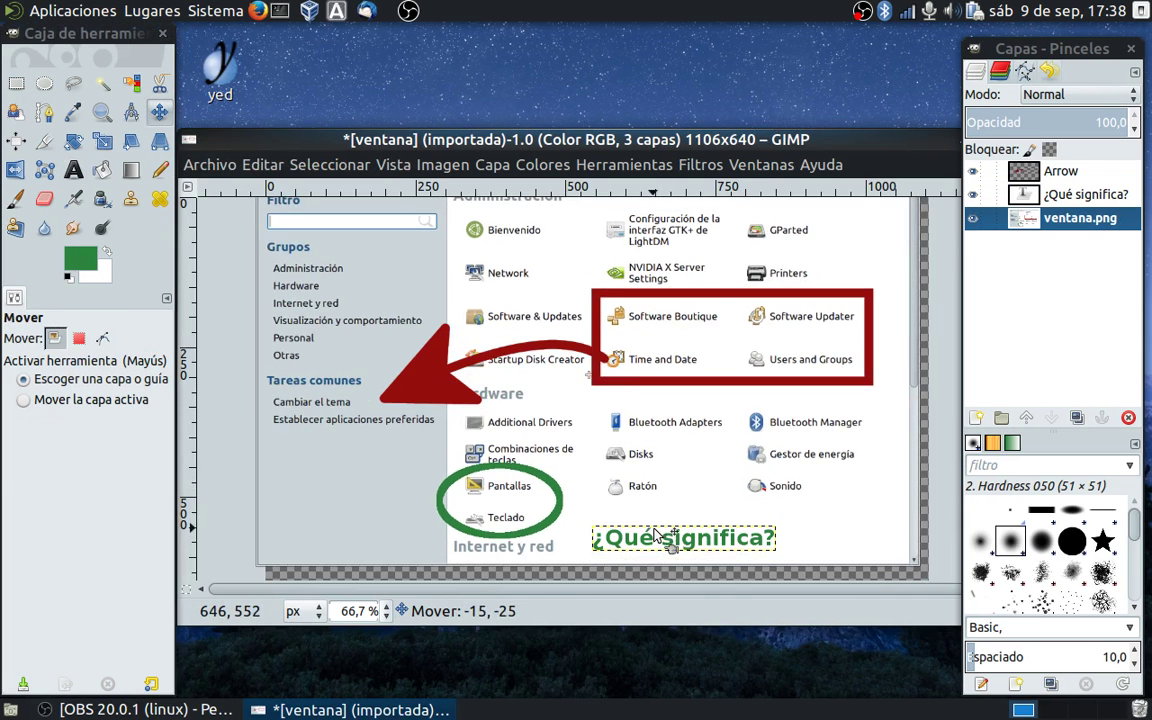
drag(663, 549, 653, 532)
click(262, 165)
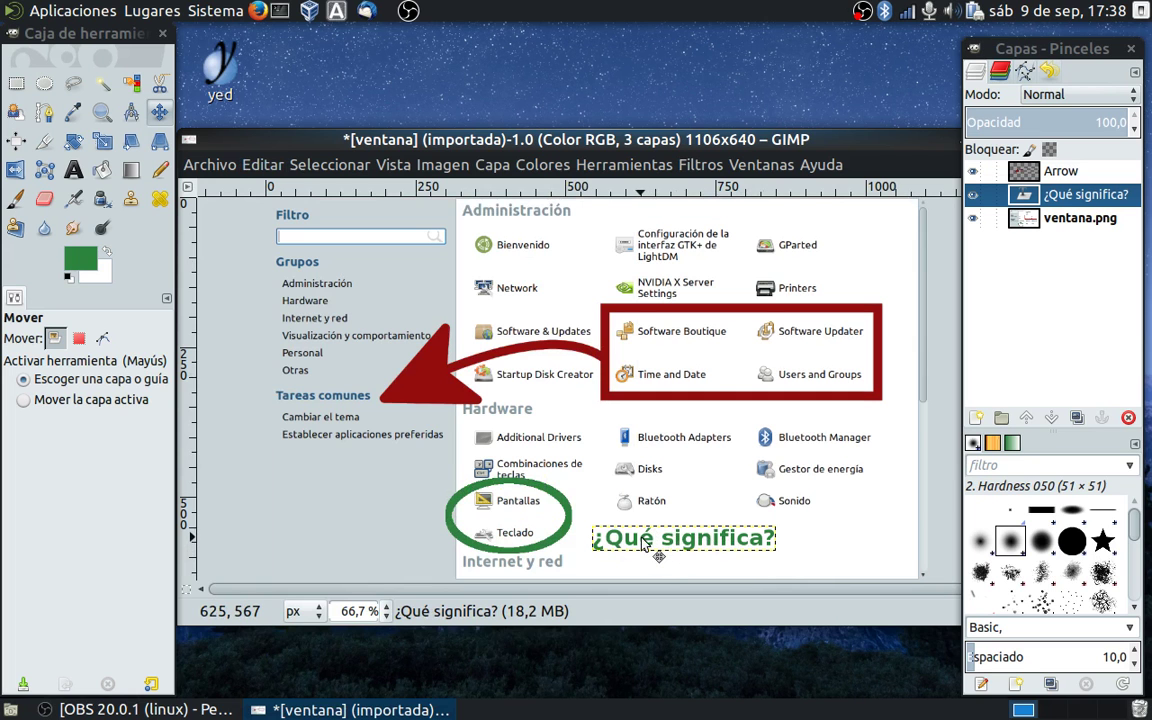
drag(643, 542, 393, 488)
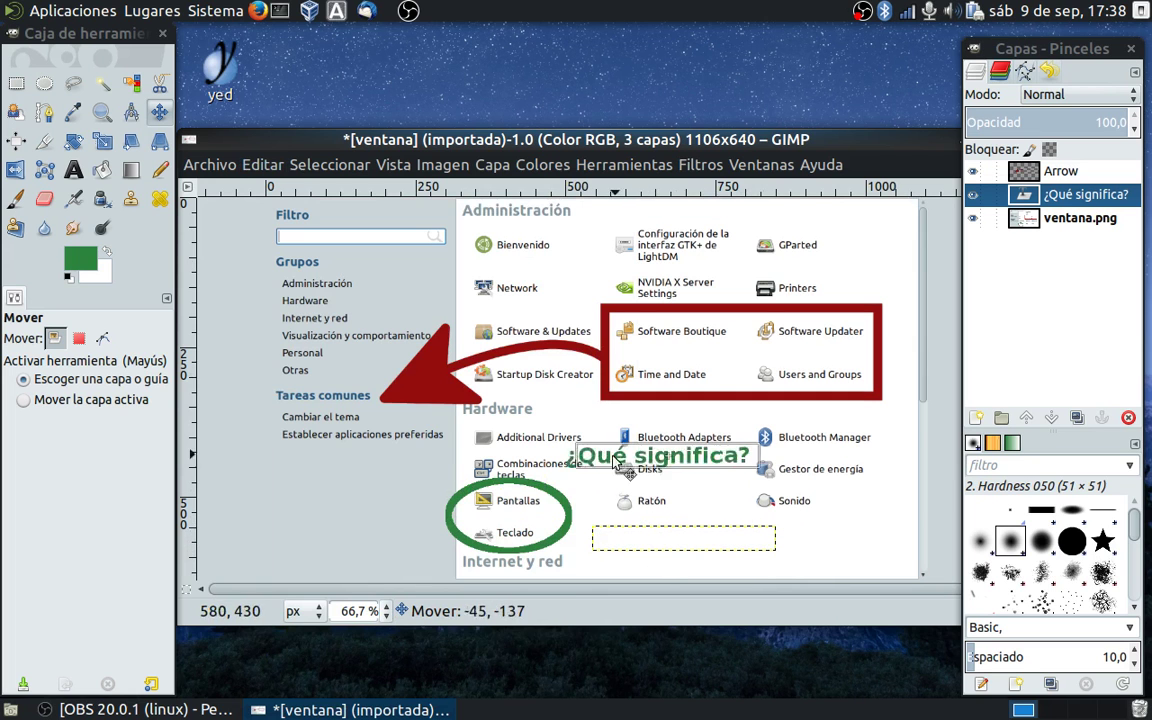
drag(393, 488, 708, 550)
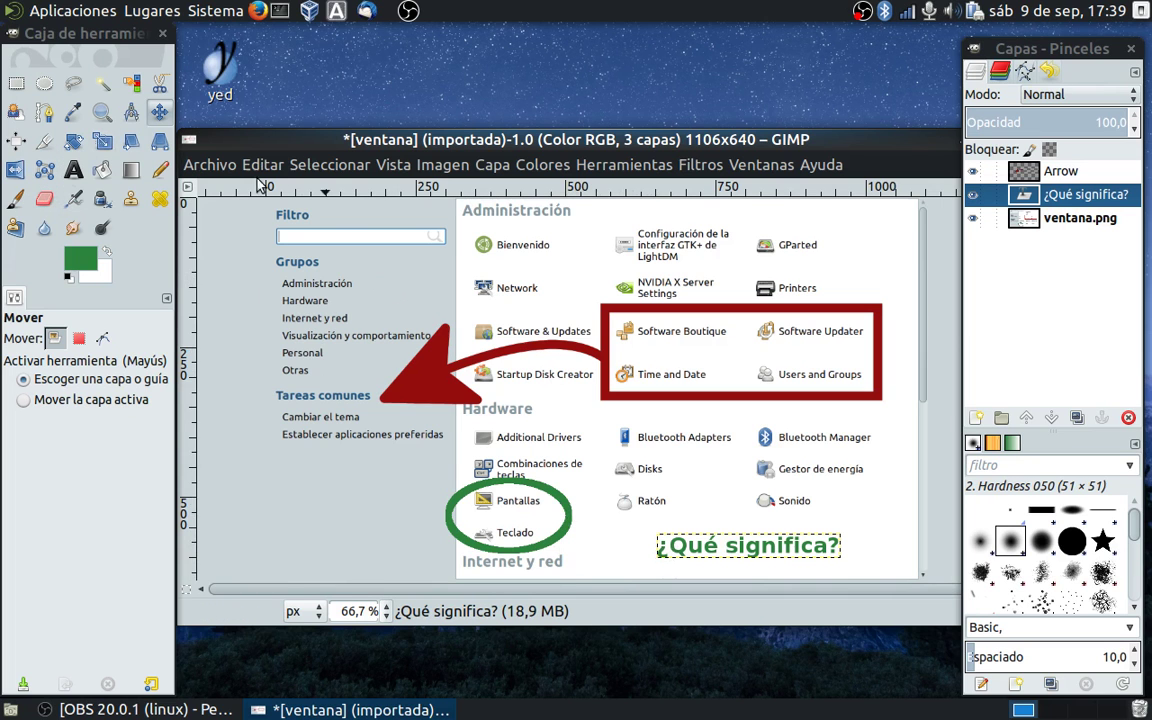
Step: Draw a two-anchor path from the green ellipse's right edge to the '¿Qué significa?' text, undoing a stray segment, and launch the Arrow script
click(44, 112)
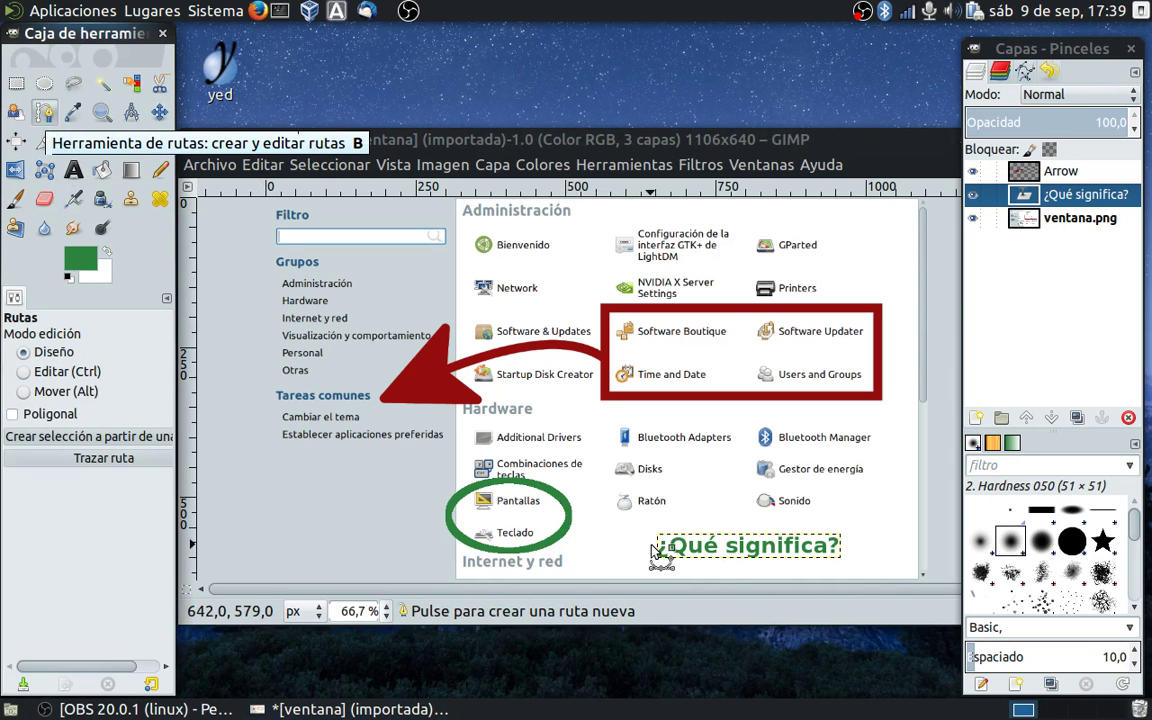
drag(651, 545, 580, 522)
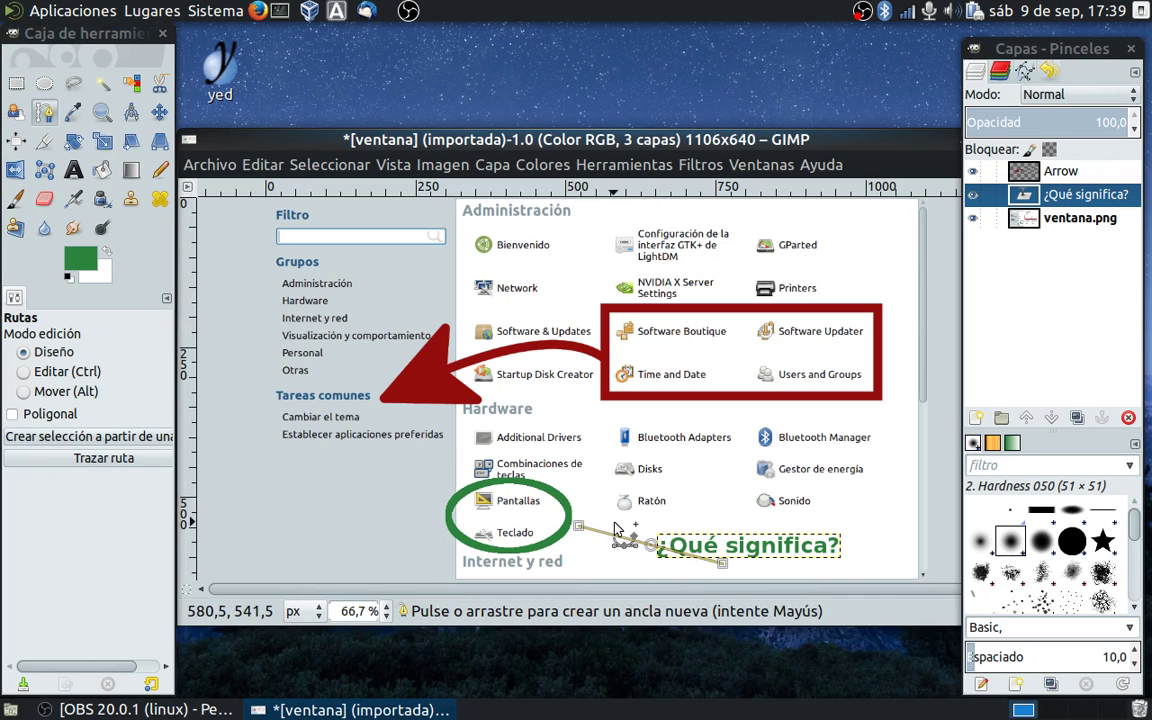
click(262, 164)
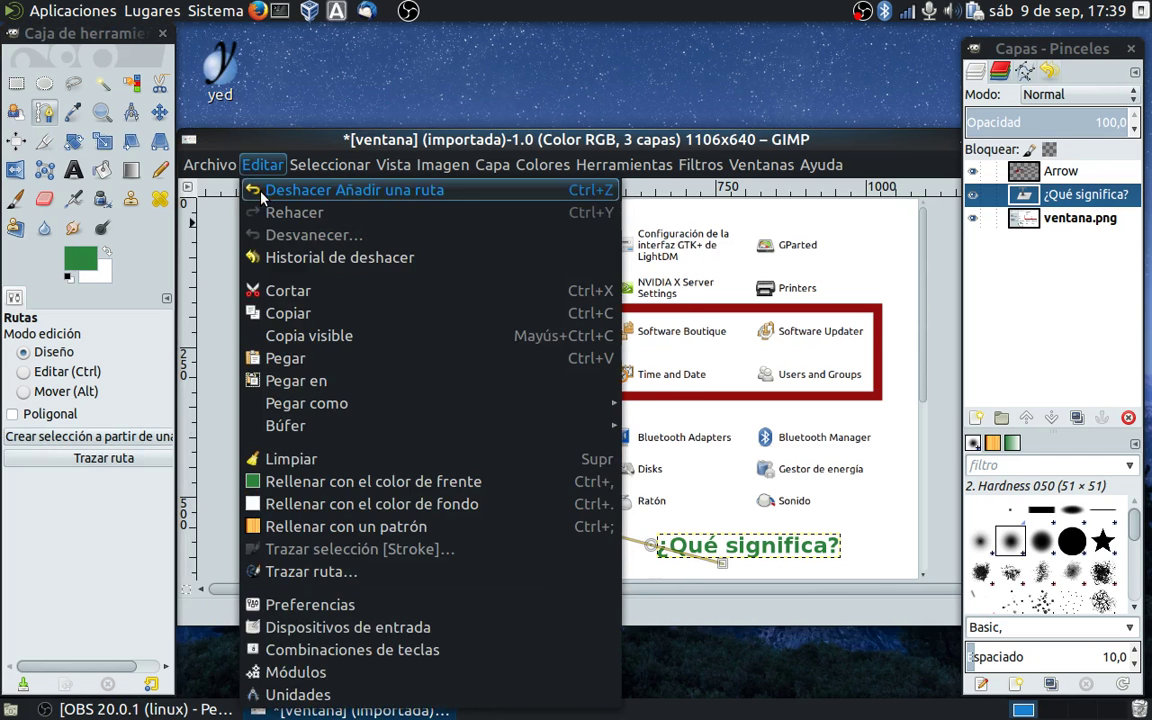
click(261, 193)
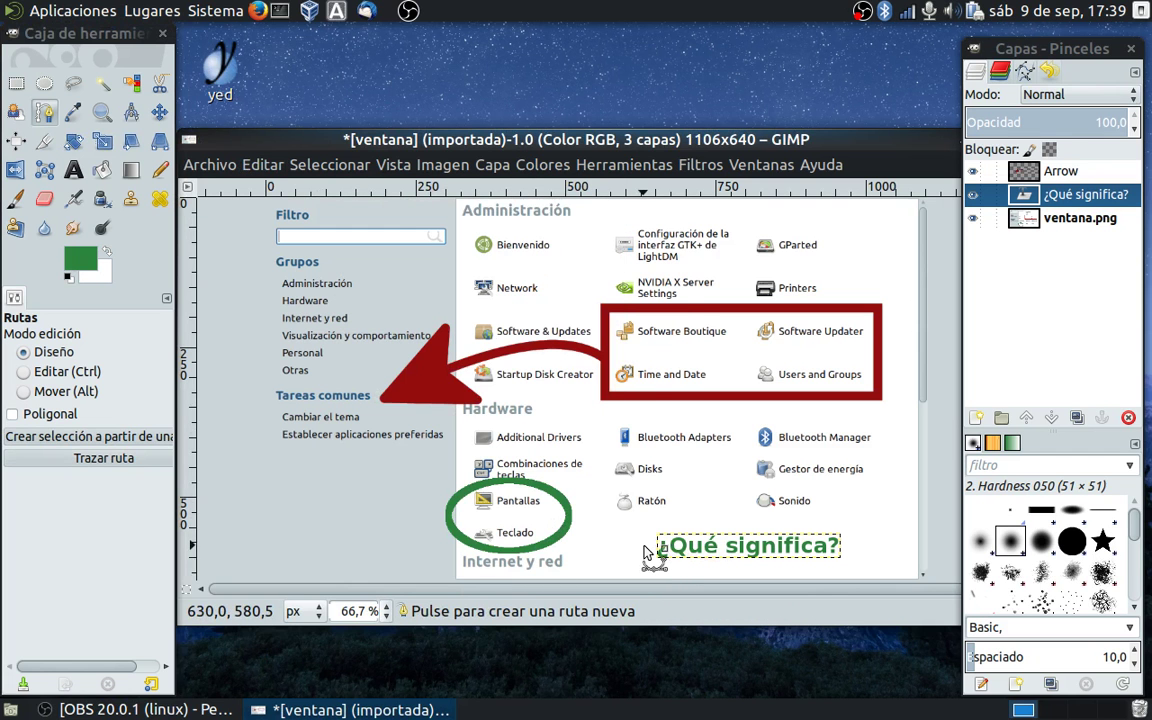
click(572, 527)
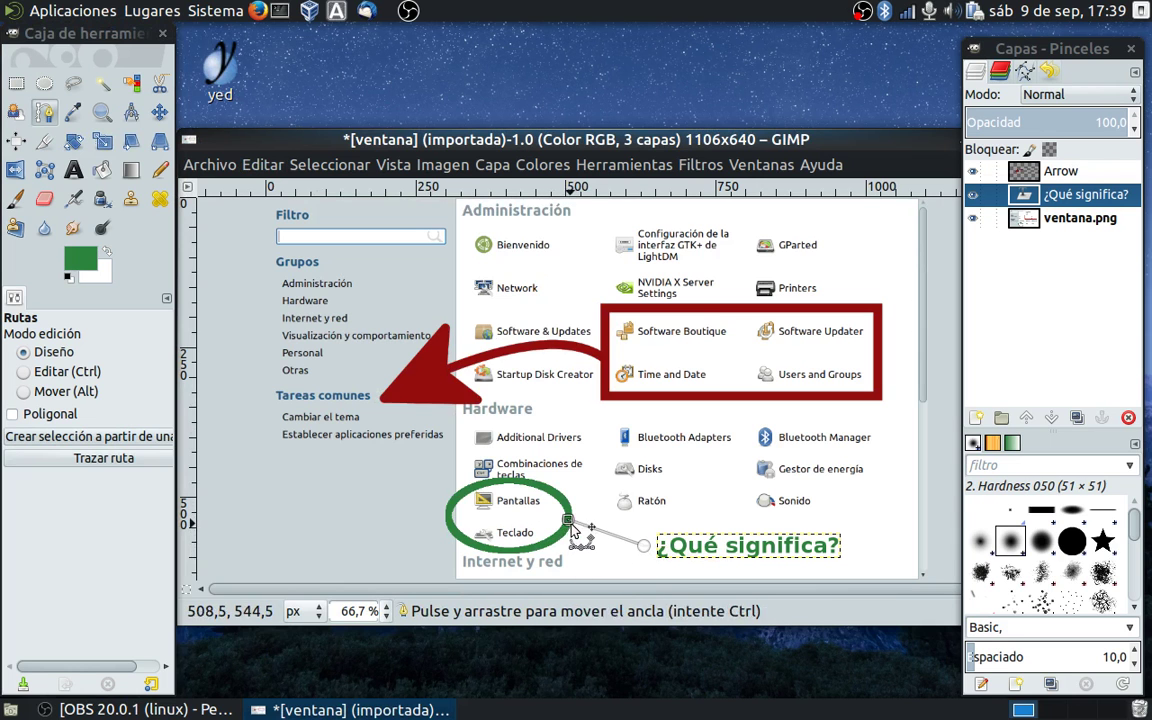
drag(569, 522, 583, 520)
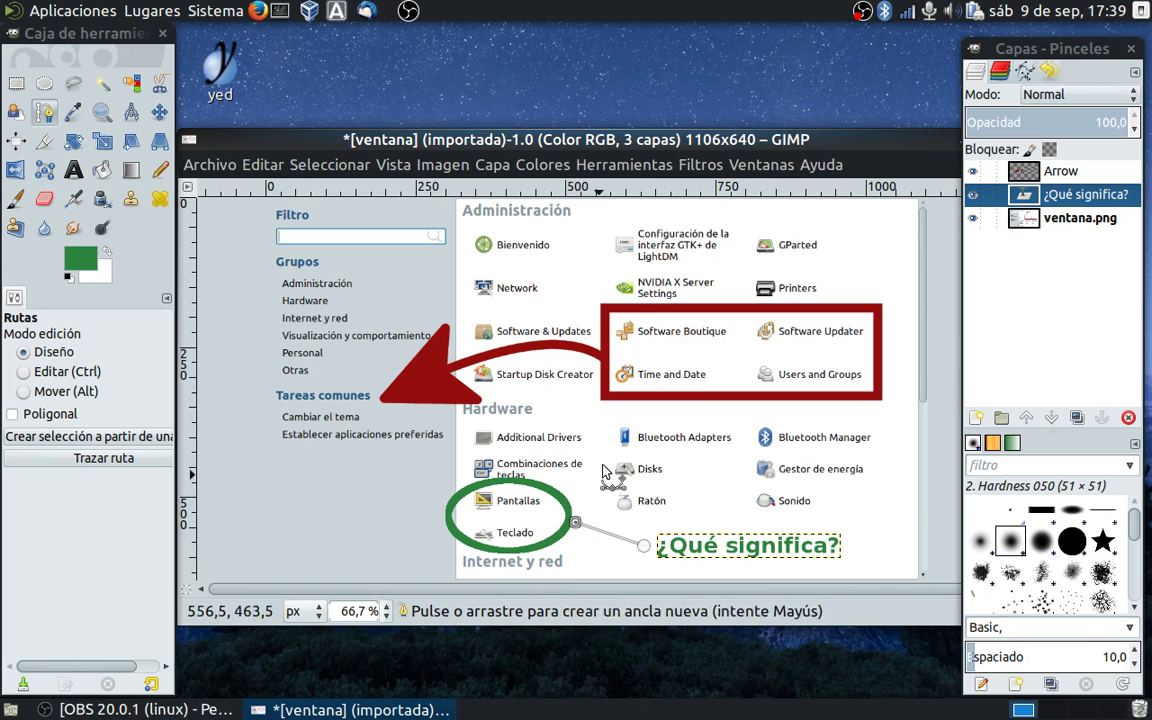
click(638, 170)
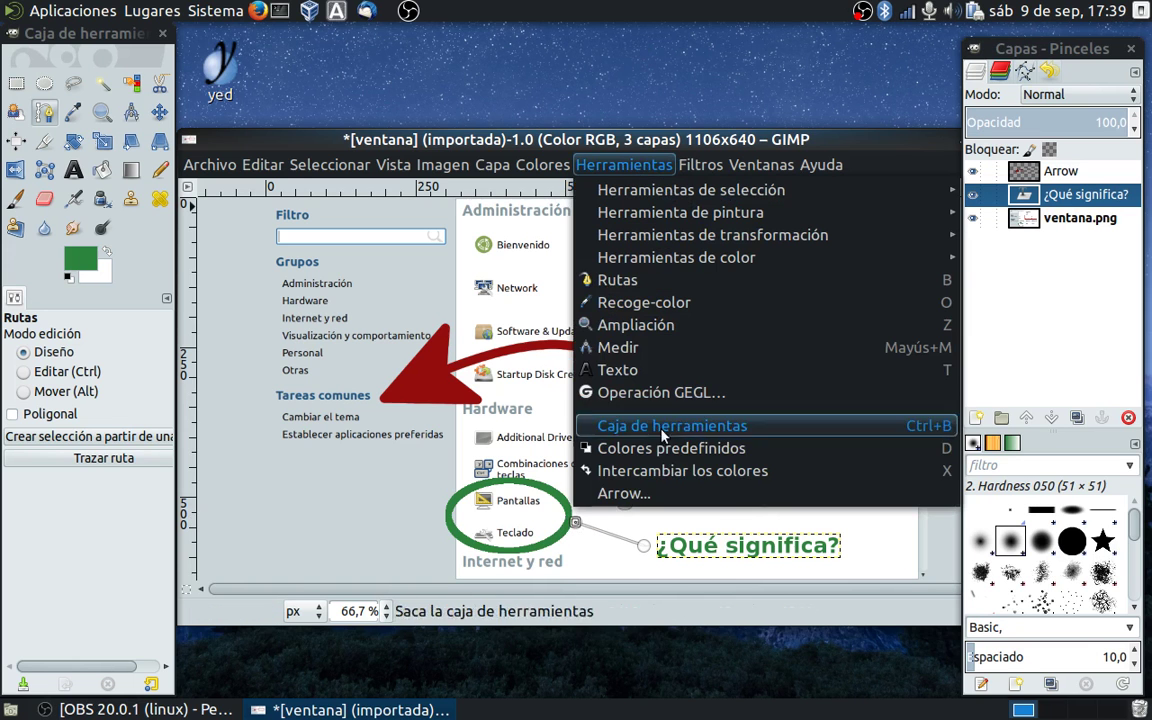
click(657, 494)
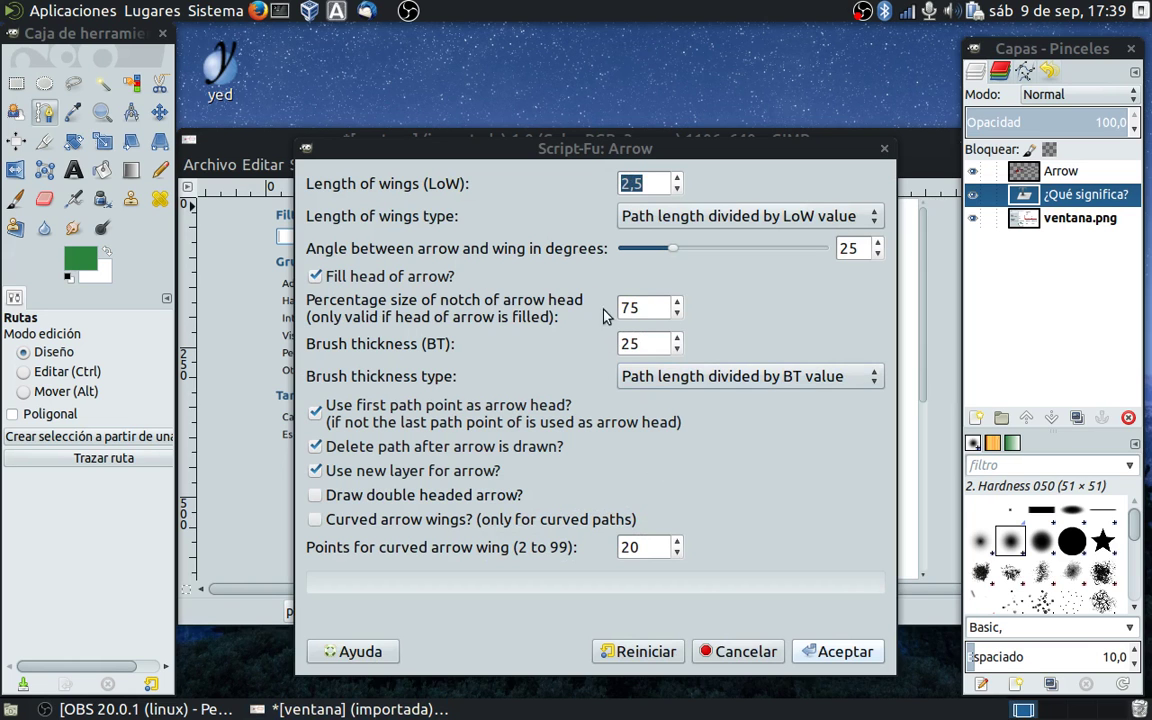
Step: Draw the thin green arrow with brush thickness 50, wing length 5, angle 30 and notch 66
double_click(651, 343)
text(50)
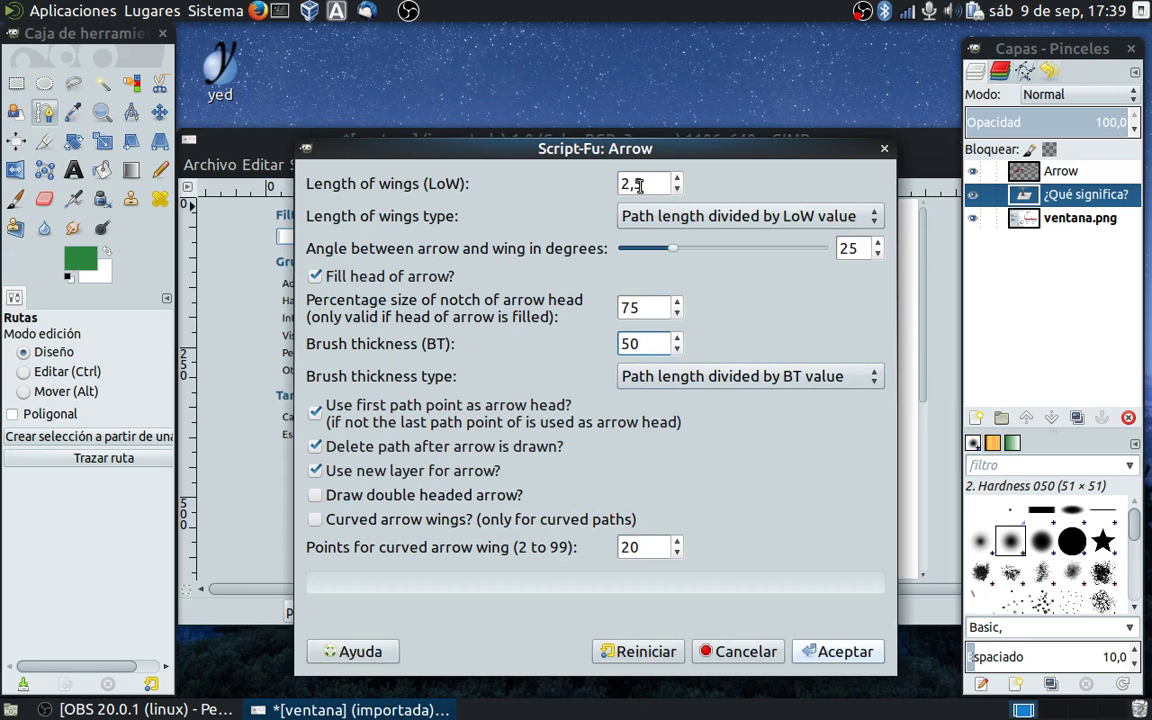
double_click(645, 182)
text(5)
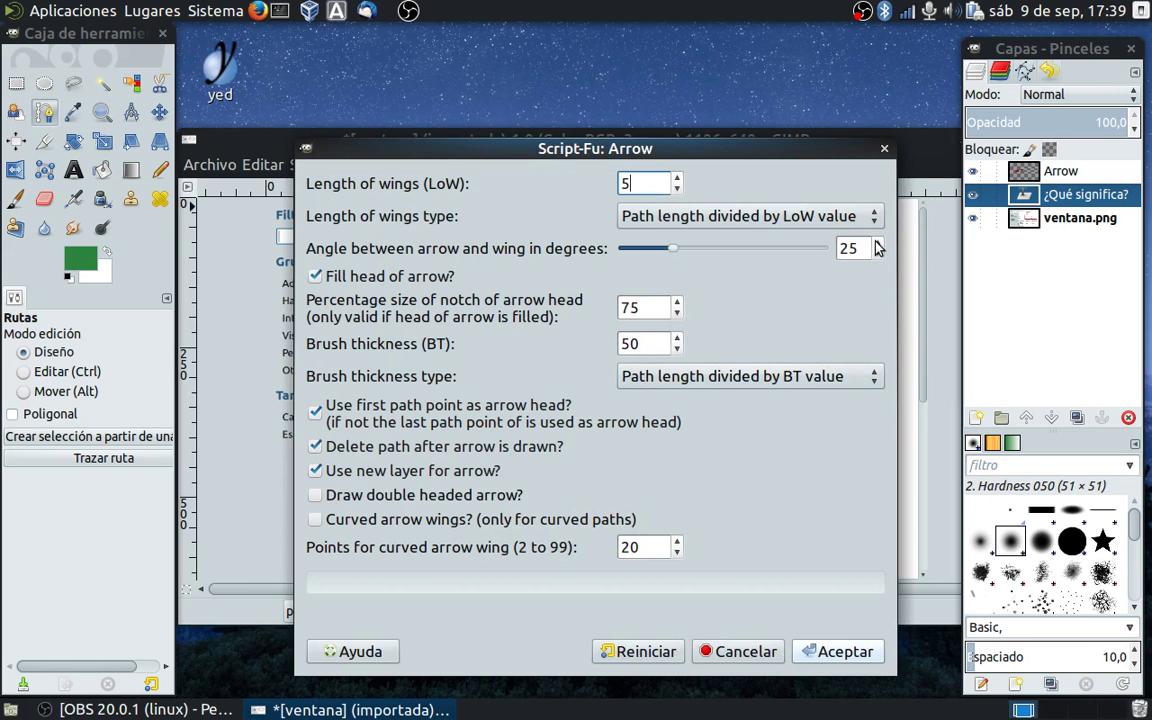
click(879, 244)
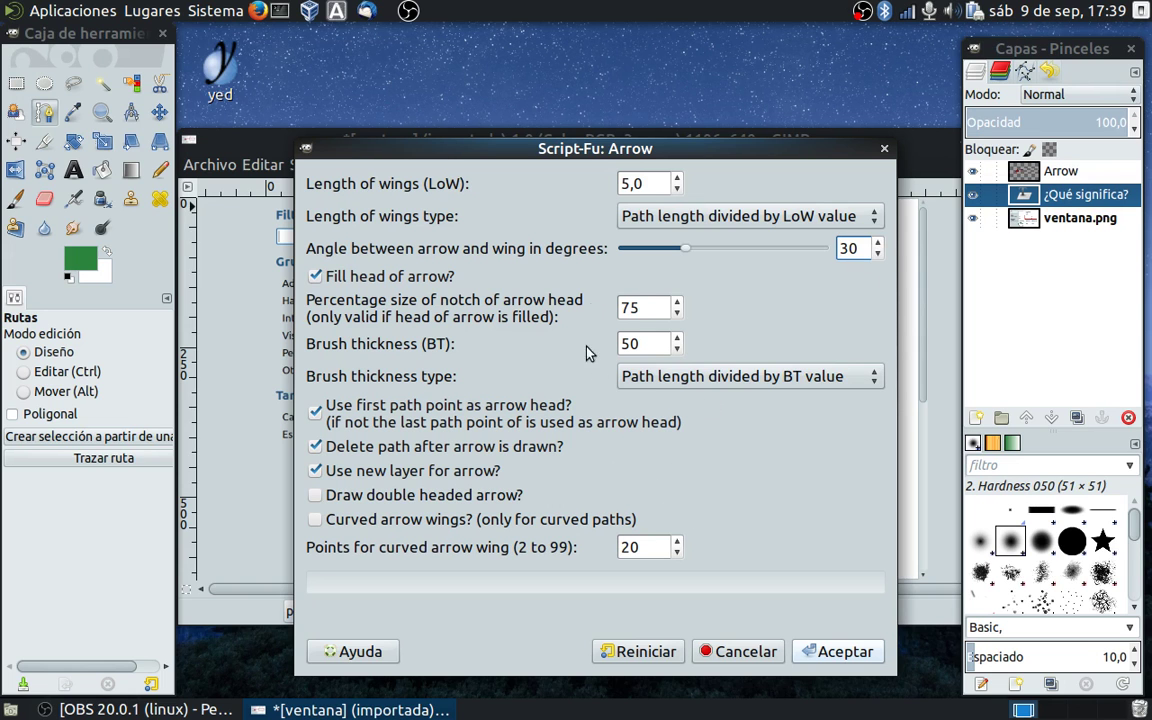
triple_click(678, 317)
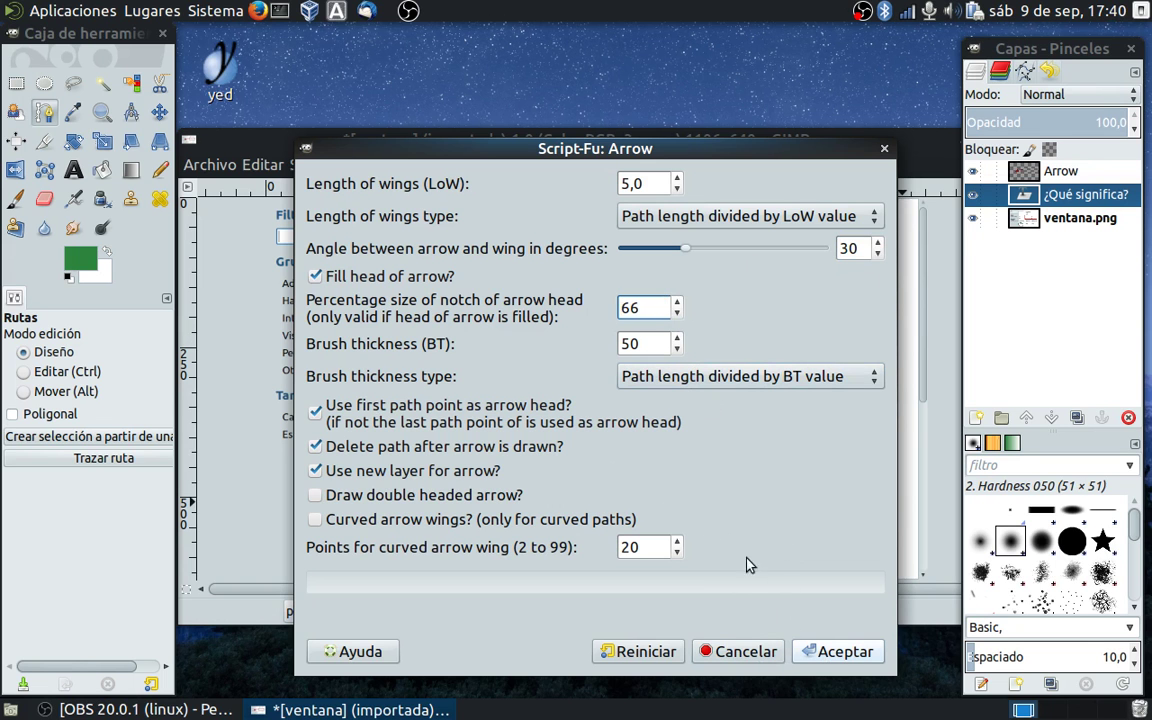
click(845, 655)
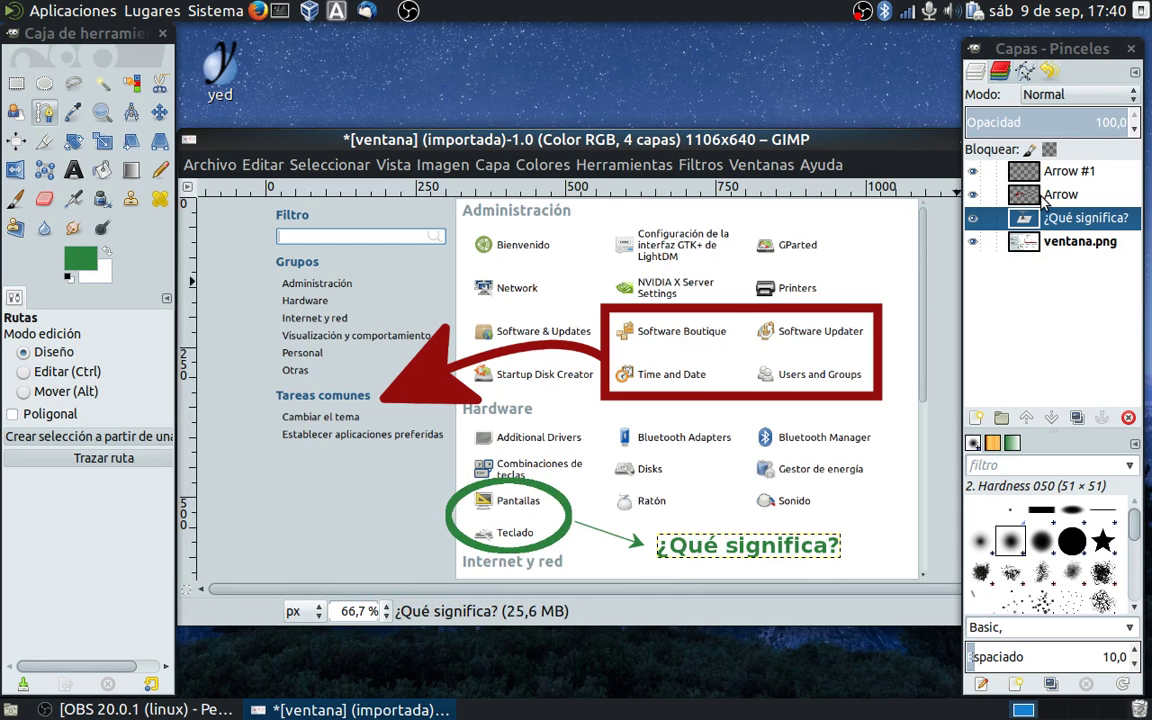
Step: Merge the '¿Qué significa?' text and red Arrow layers down into ventana.png, then merge Arrow #1
click(505, 169)
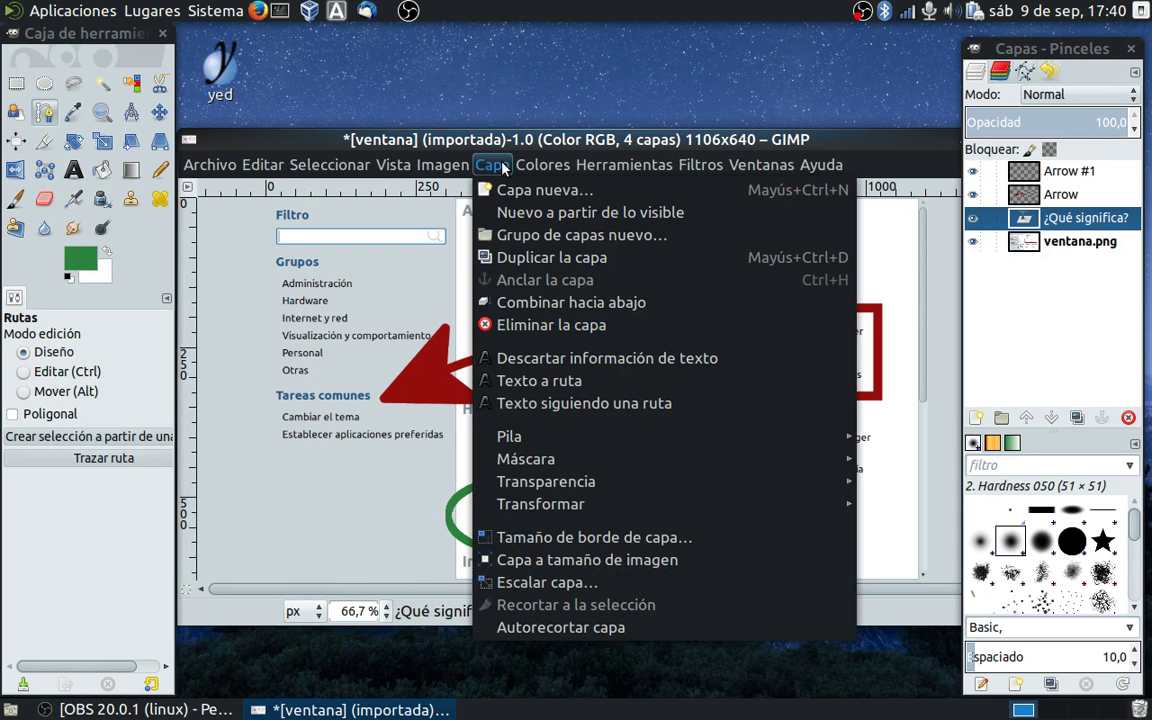
click(553, 311)
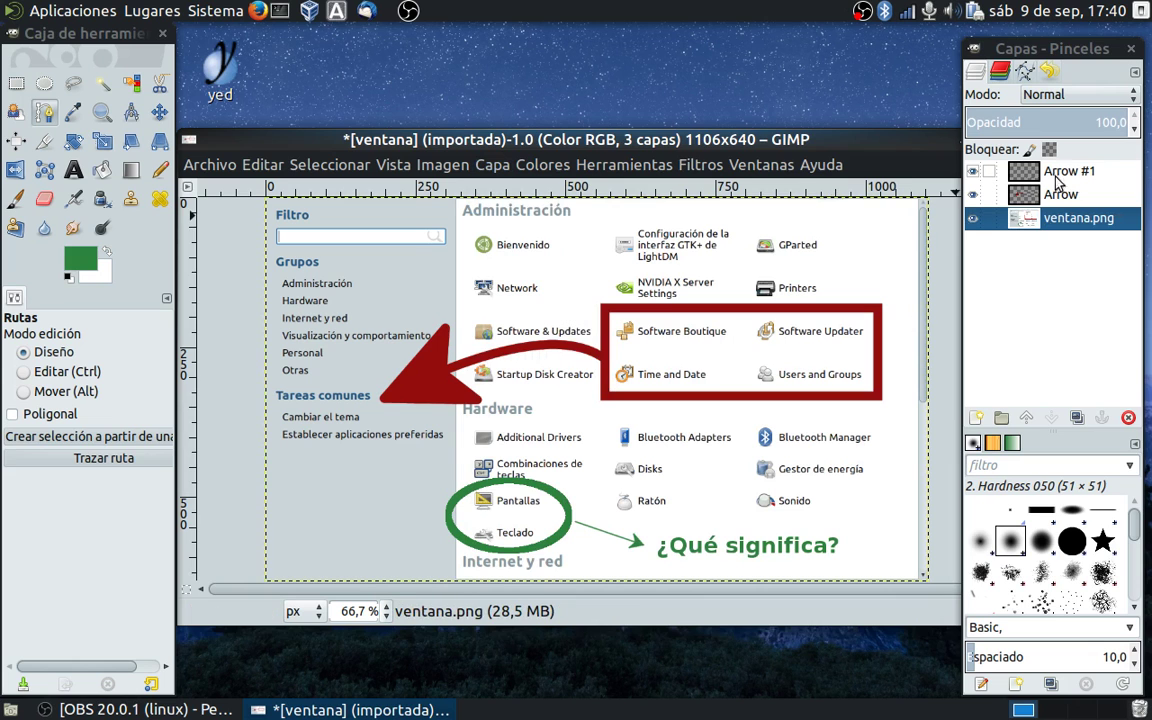
click(1033, 196)
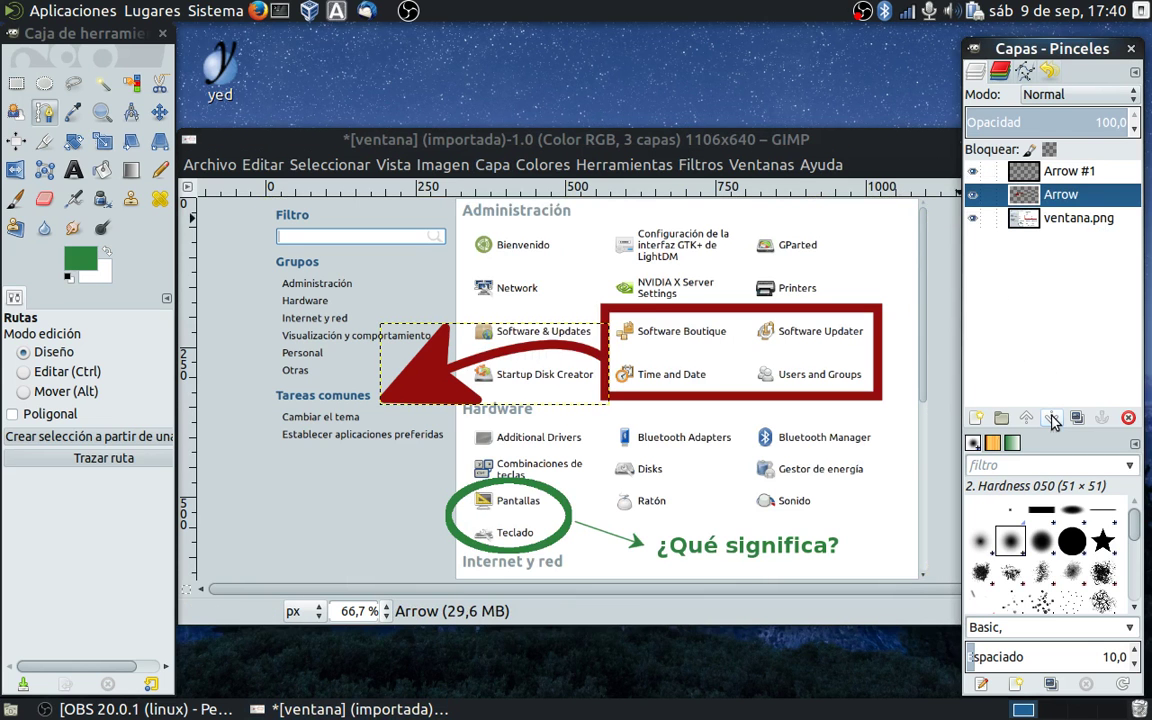
right_click(1031, 196)
click(872, 160)
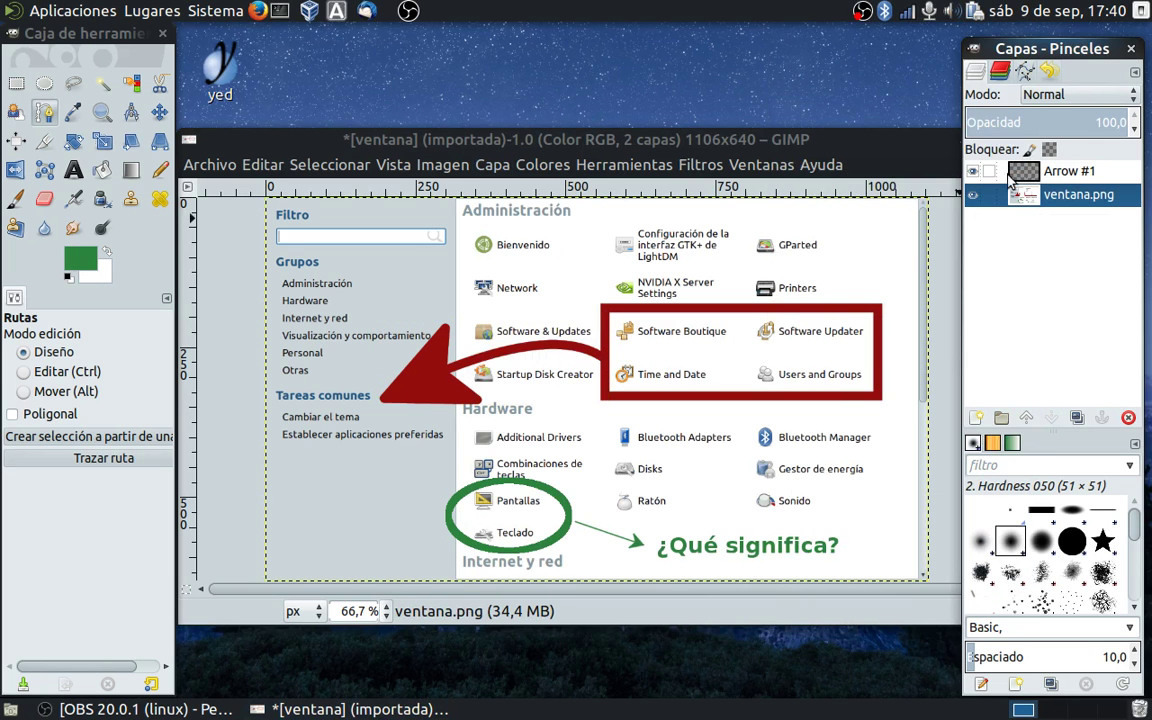
right_click(1020, 172)
click(852, 160)
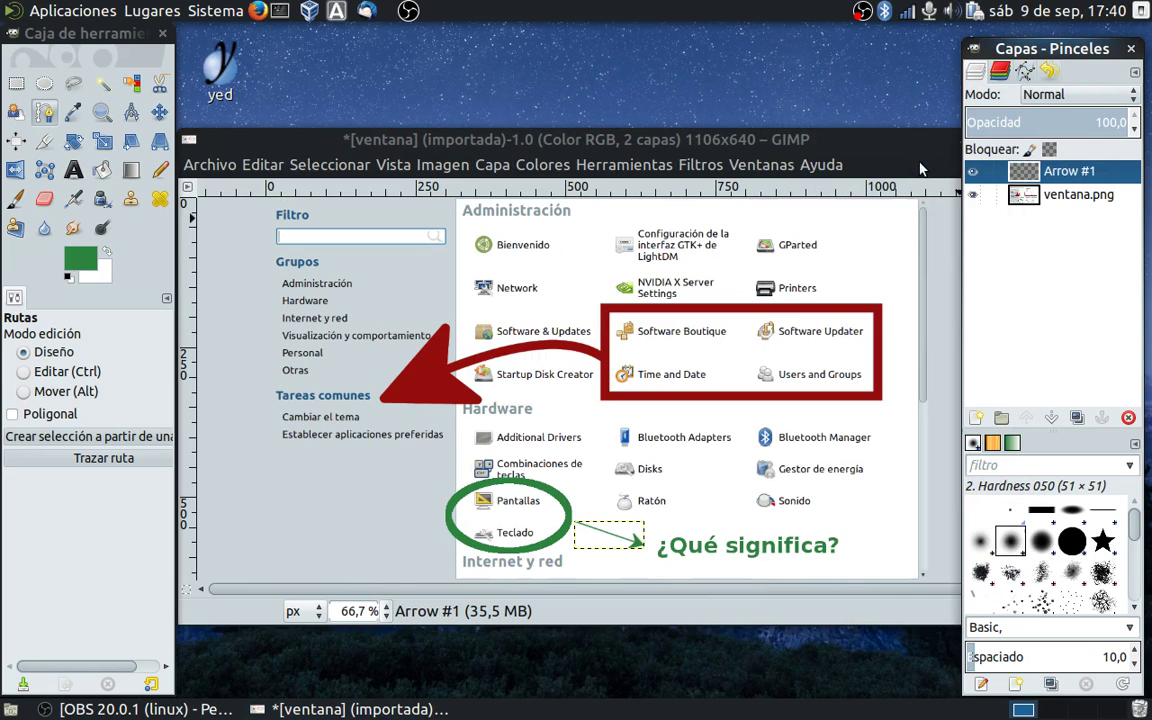